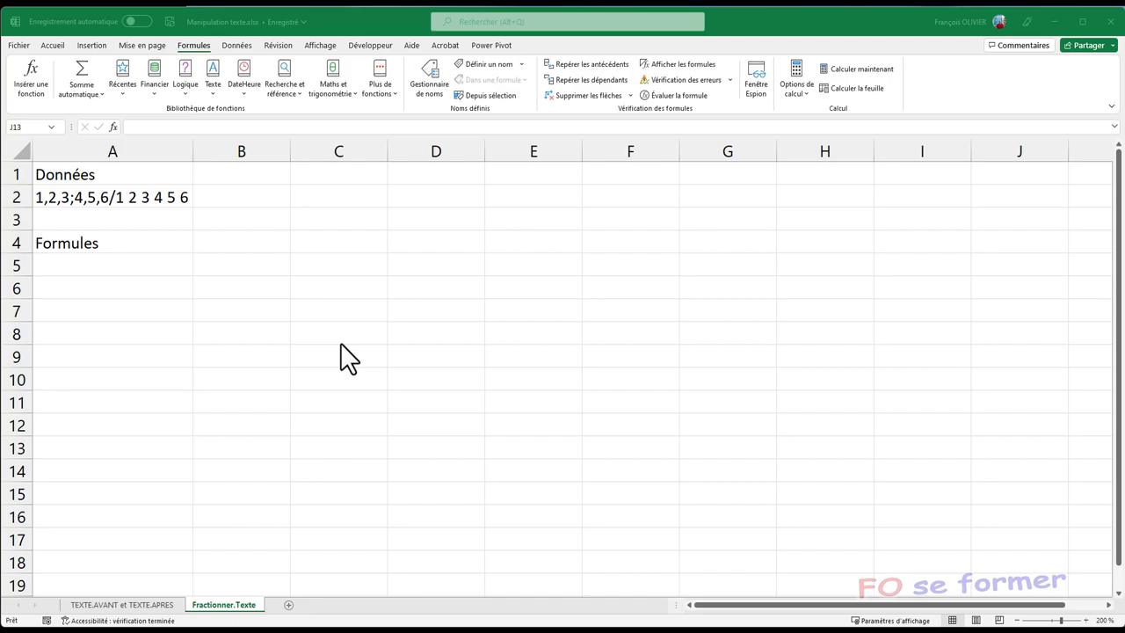
View the Office account information, then return to the worksheet.
left_click(23, 45)
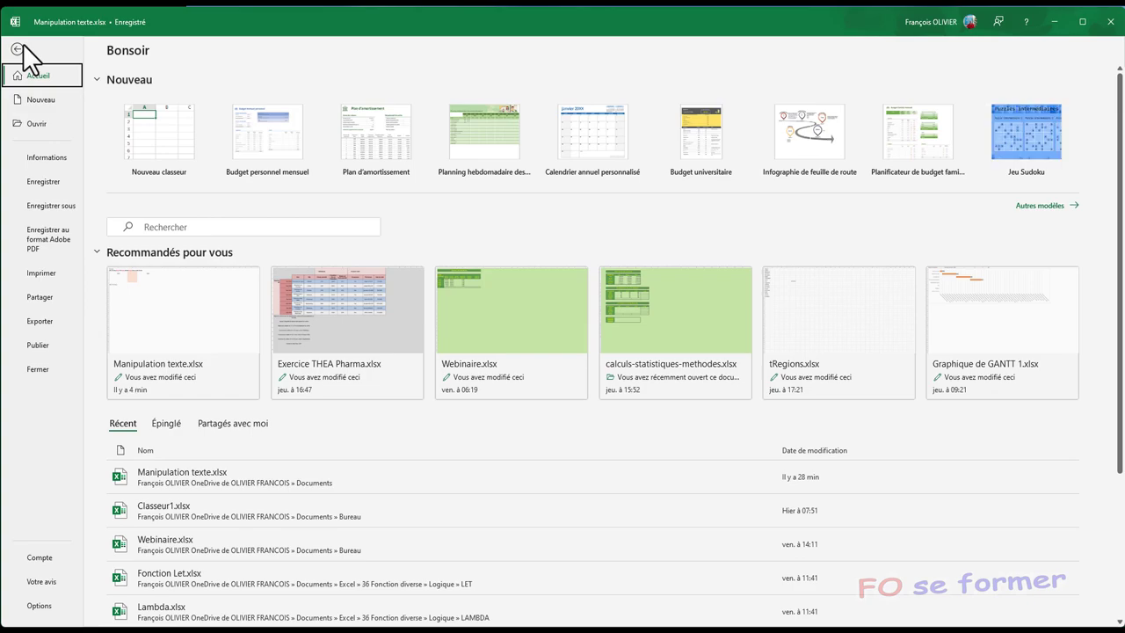
left_click(42, 560)
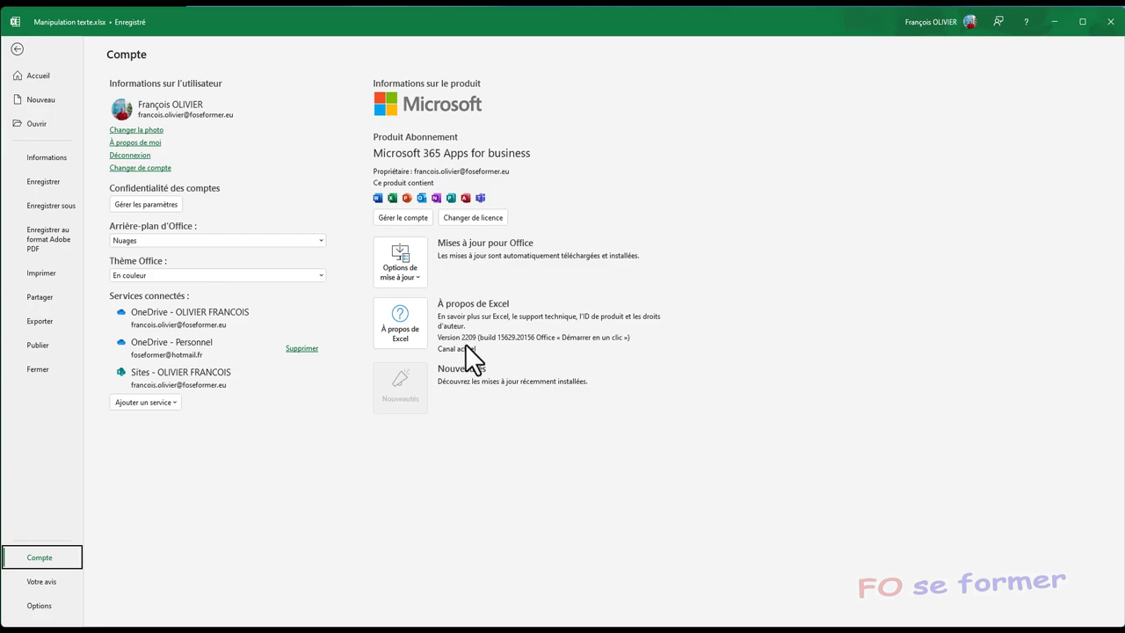
left_click(17, 50)
left_click(52, 45)
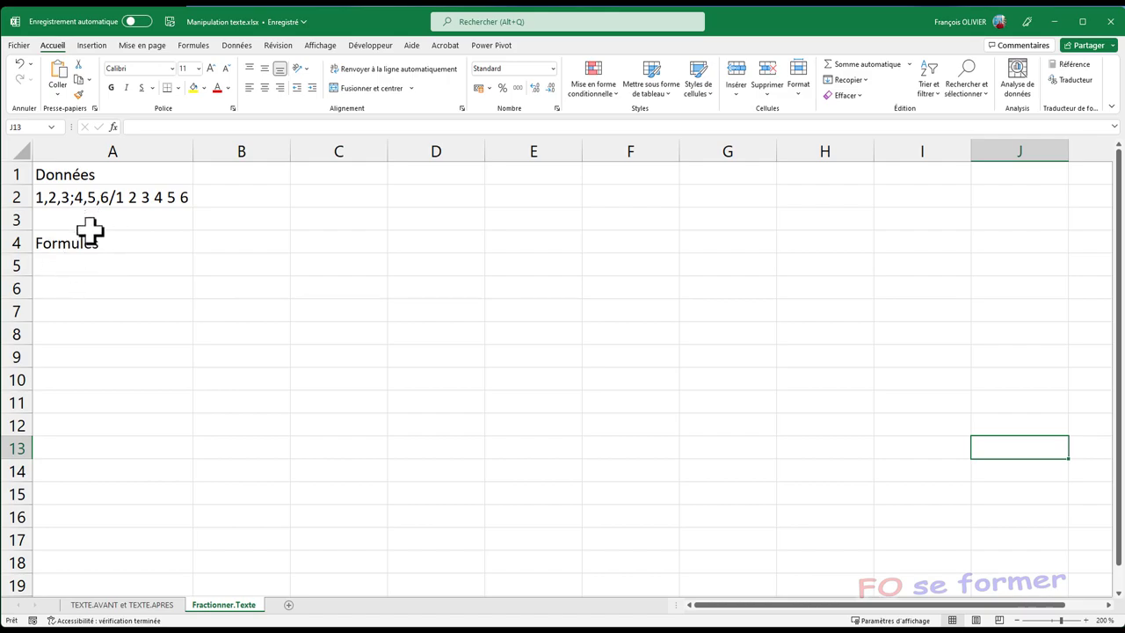
Try splitting A2 at '/' with Convert text to columns, then cancel without converting.
left_click(86, 197)
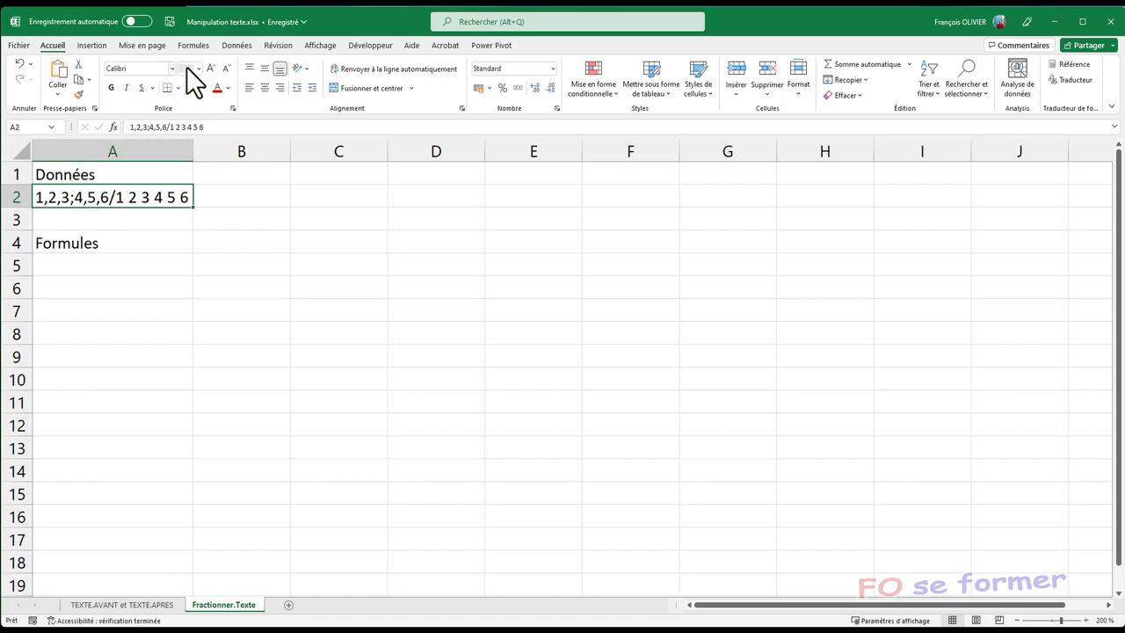
left_click(234, 46)
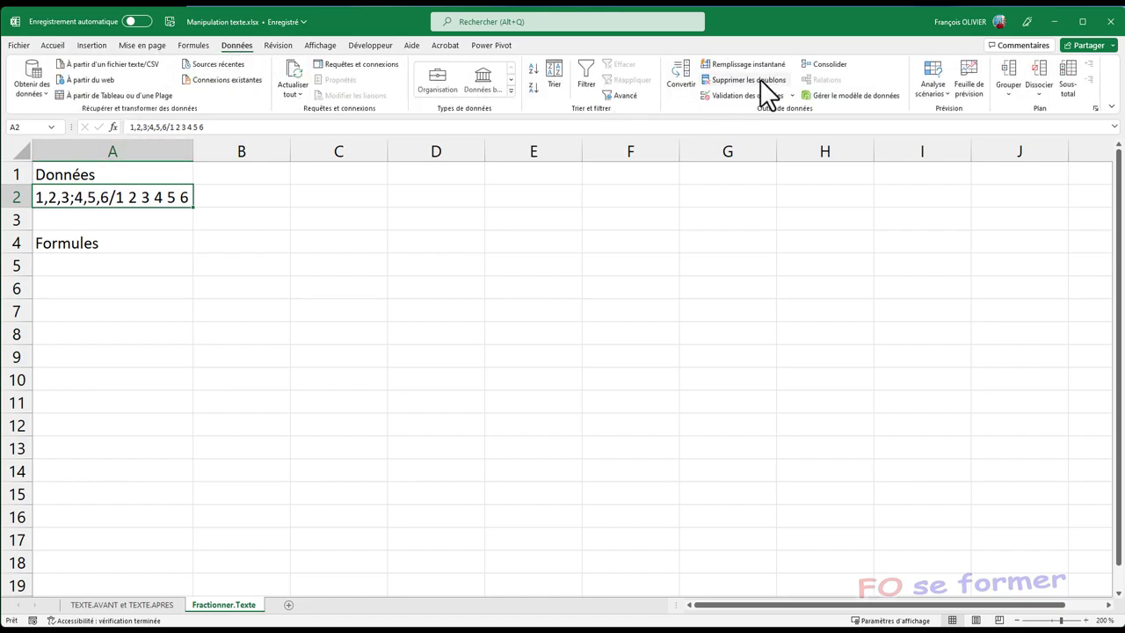
left_click(684, 79)
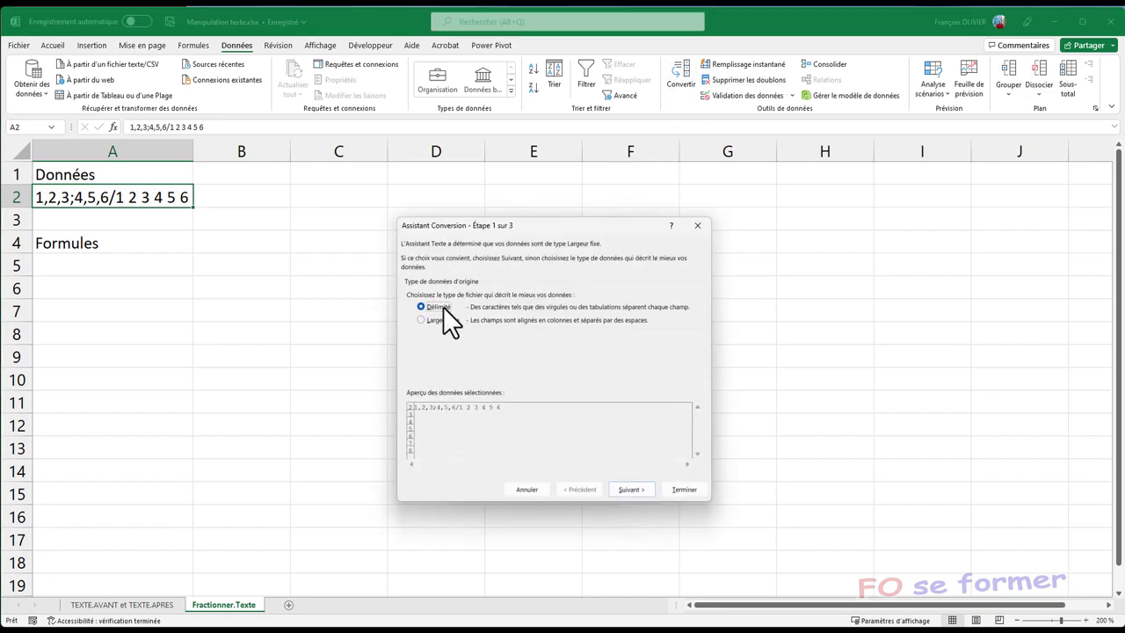
left_click(620, 490)
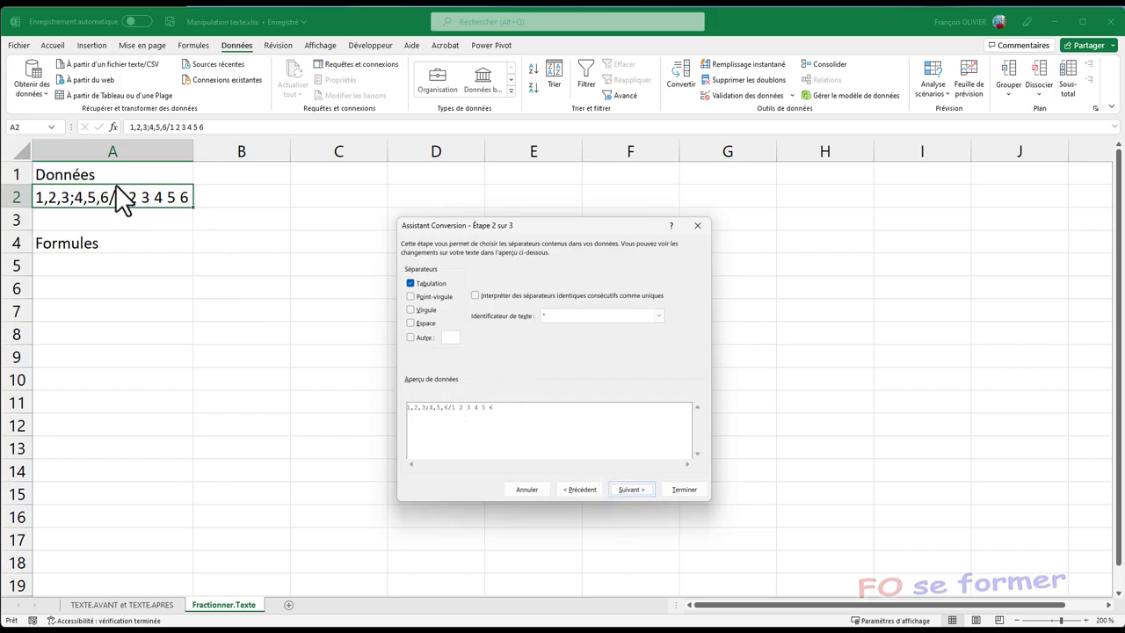
left_click(411, 283)
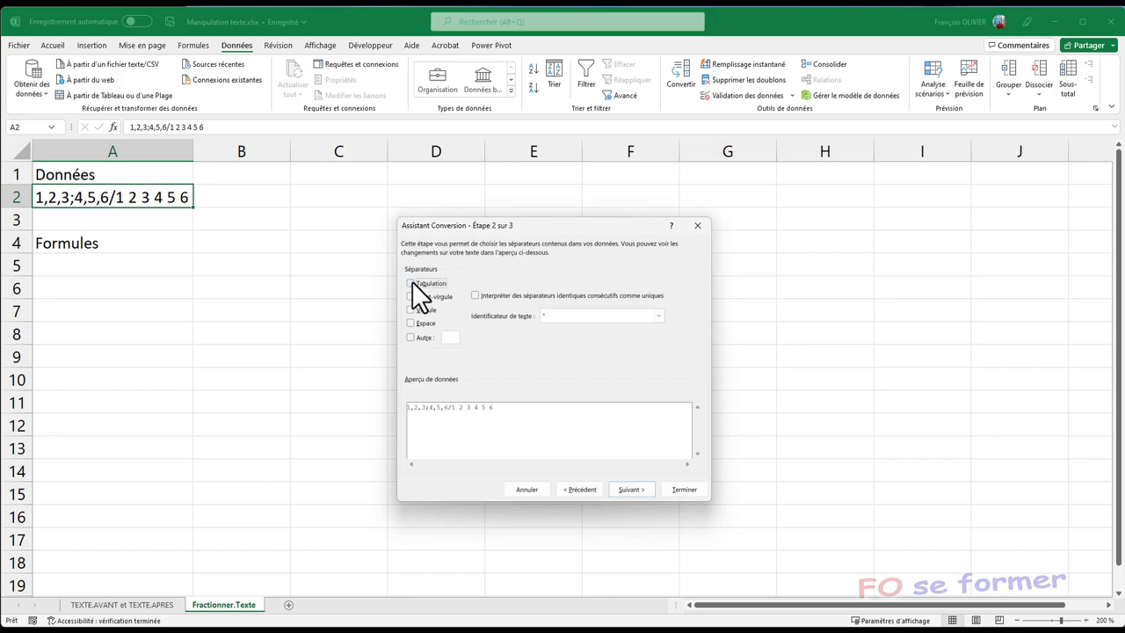
left_click(410, 337)
type("/")
left_click(537, 490)
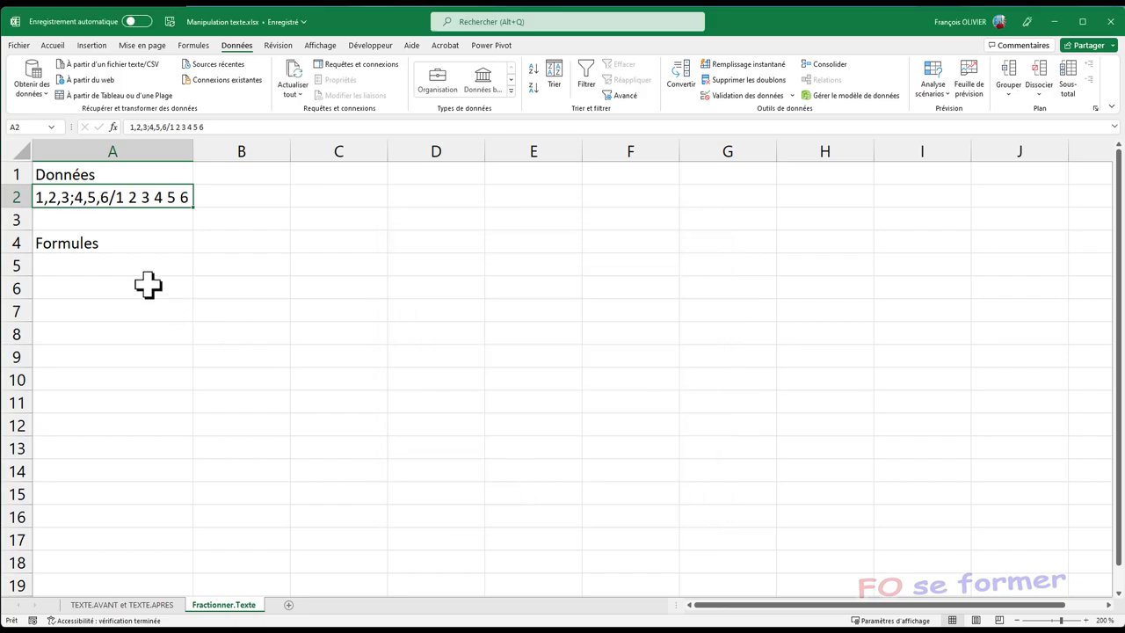
Enter =FRACTIONNER.TEXTE(A2;"/") in A5 so A2's text spills across A5:B5.
left_click(91, 262)
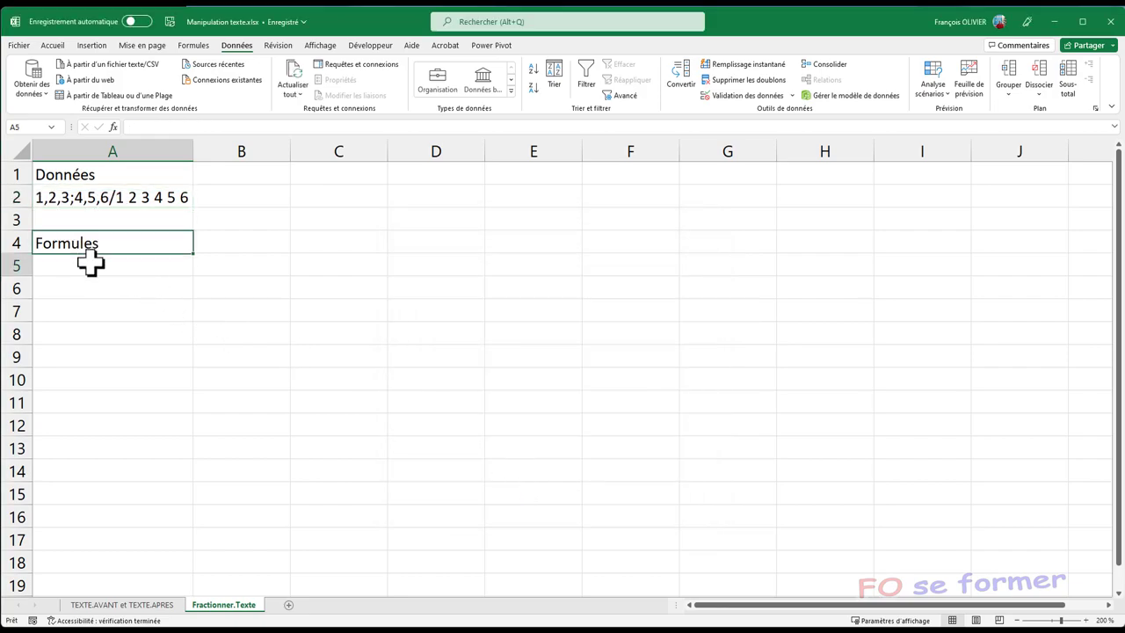
type("=")
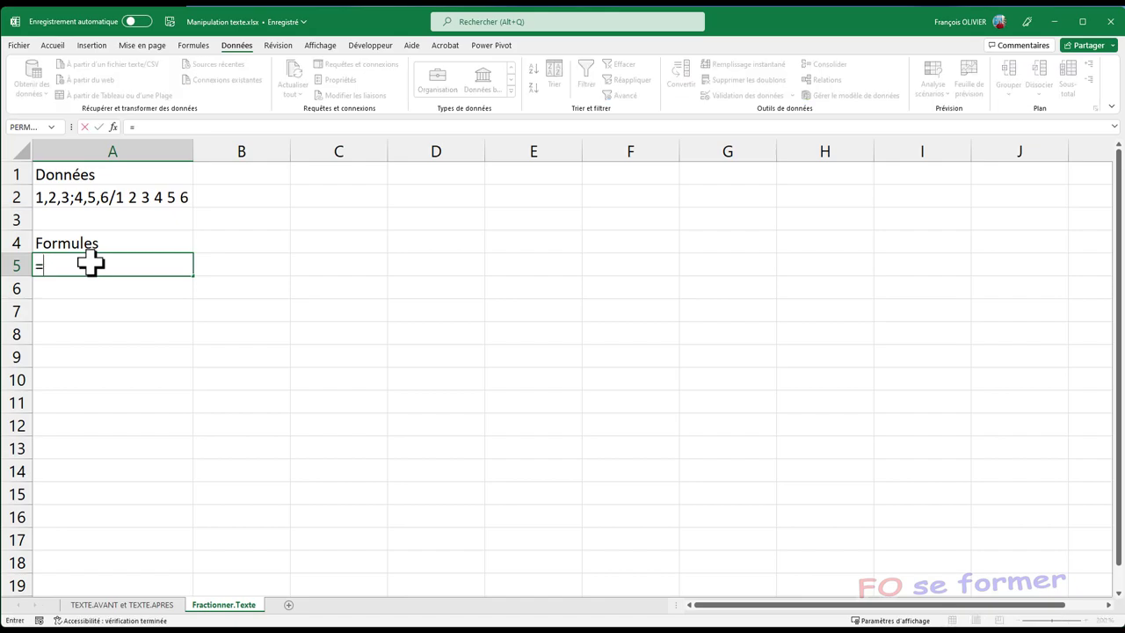
type("fra")
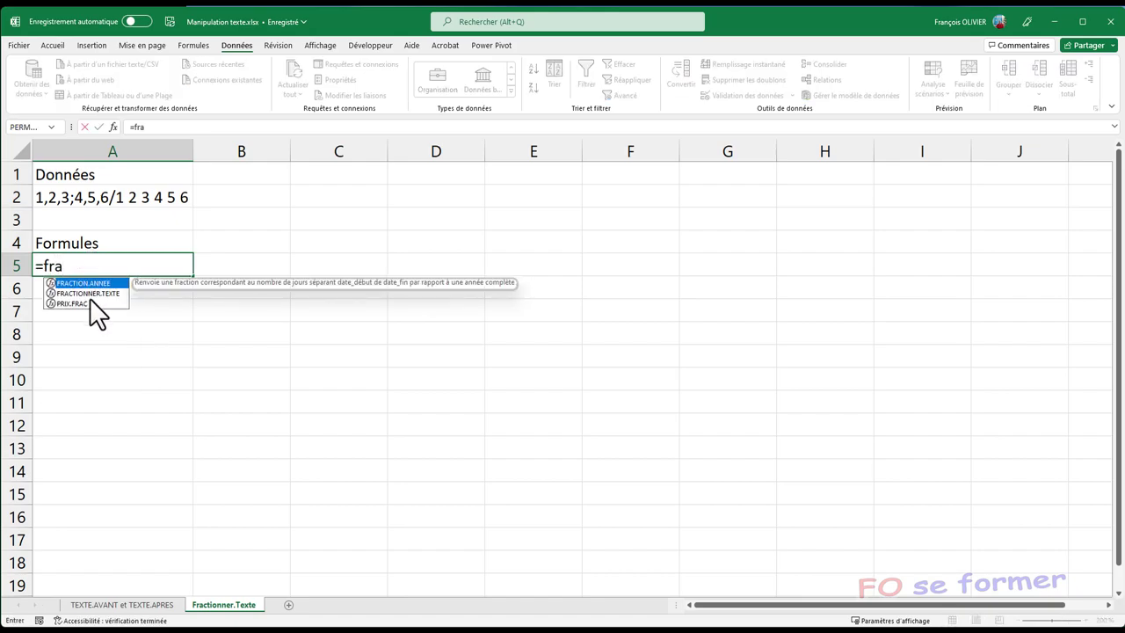
left_click(91, 295)
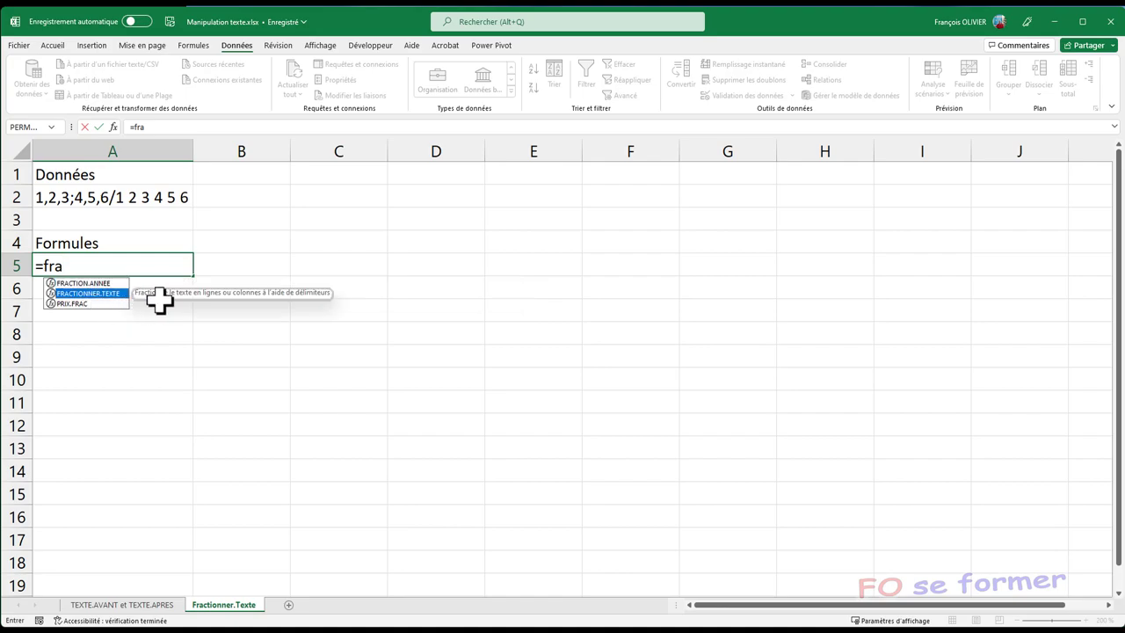
double_click(111, 292)
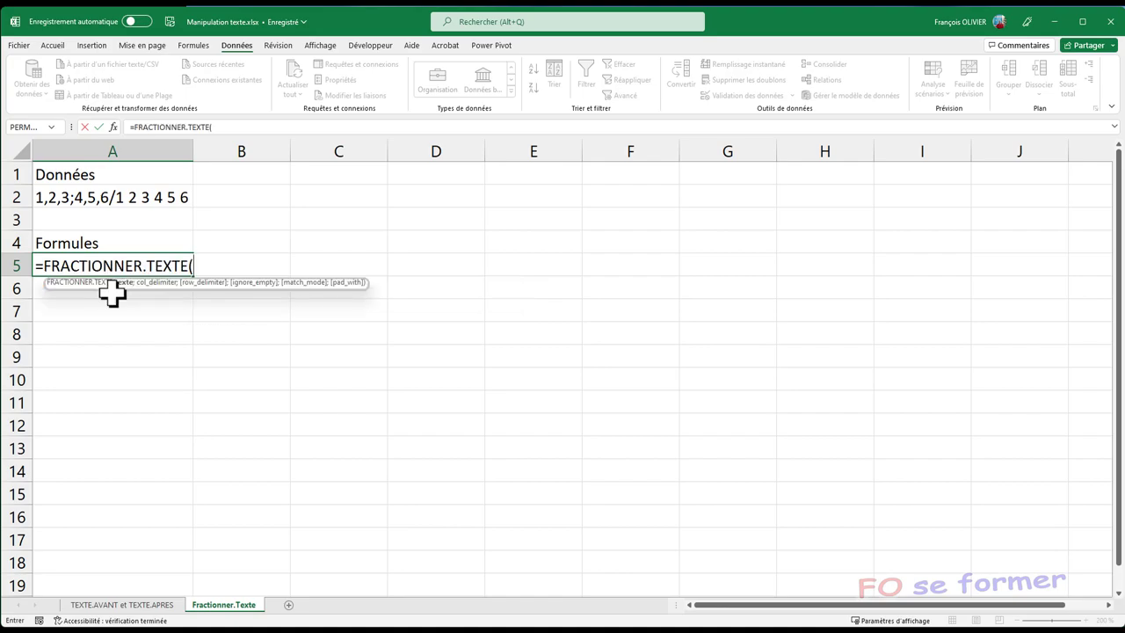
left_click(113, 128)
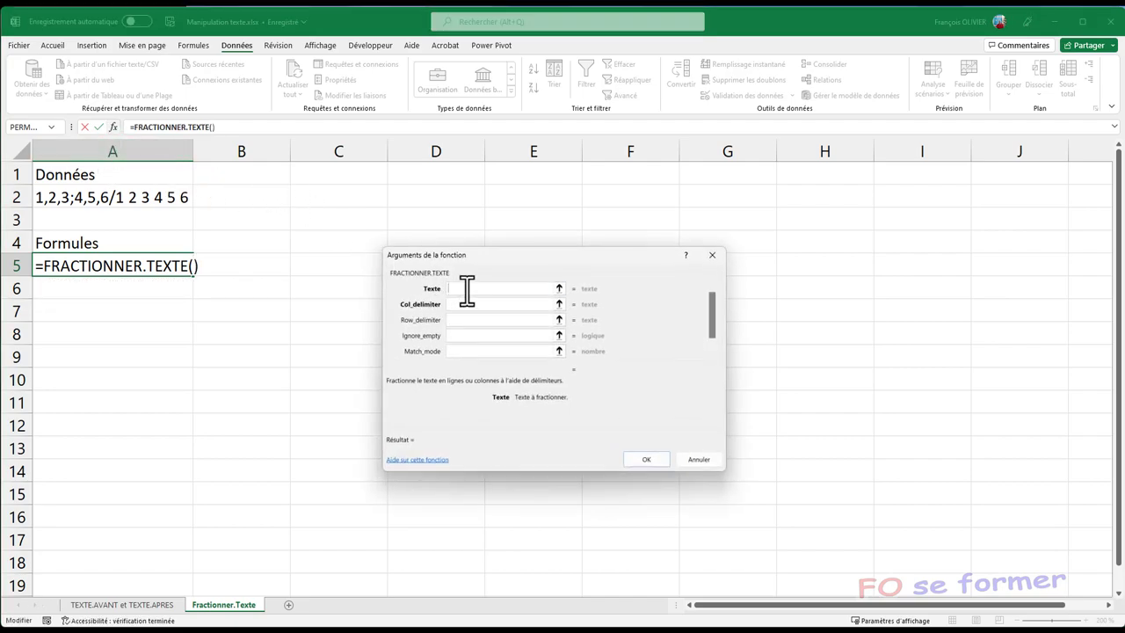
left_click(118, 195)
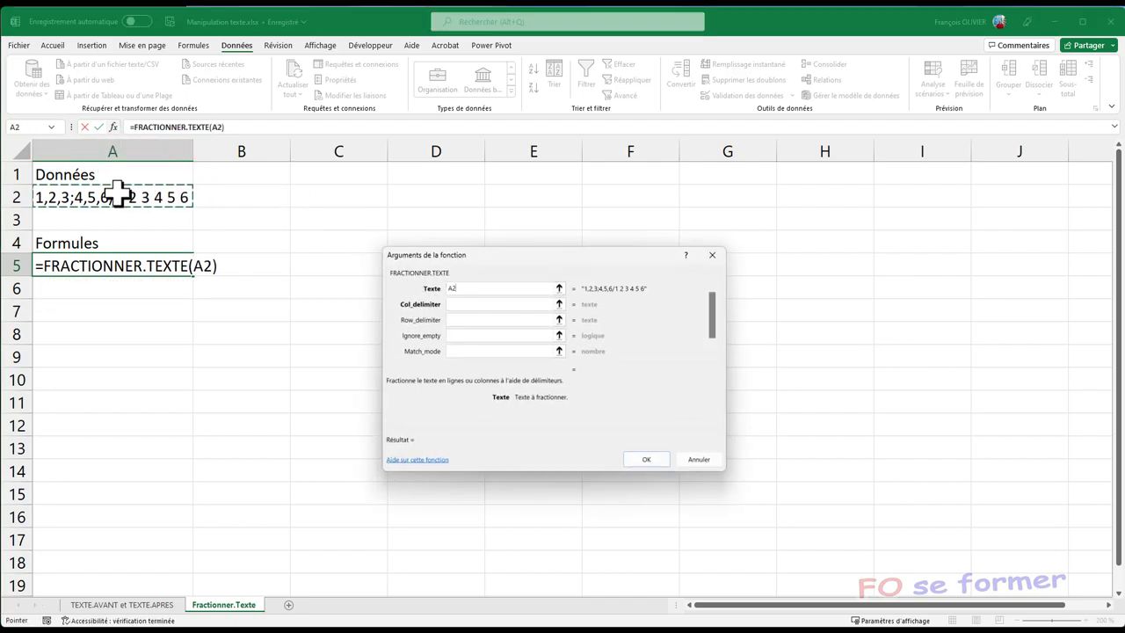
left_click(506, 305)
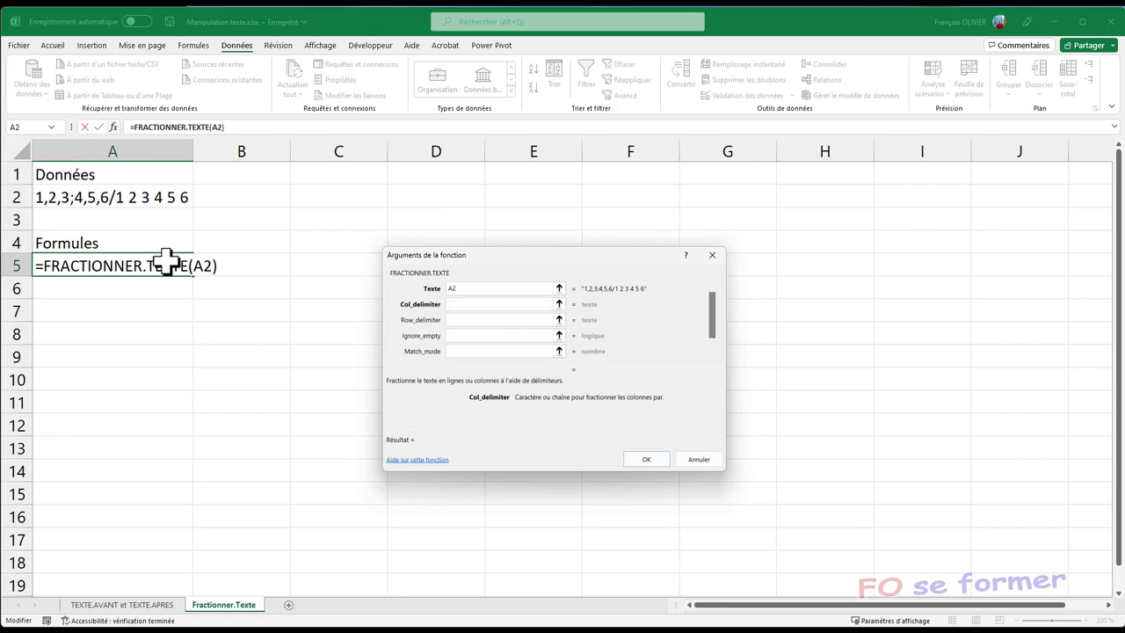
type("/")
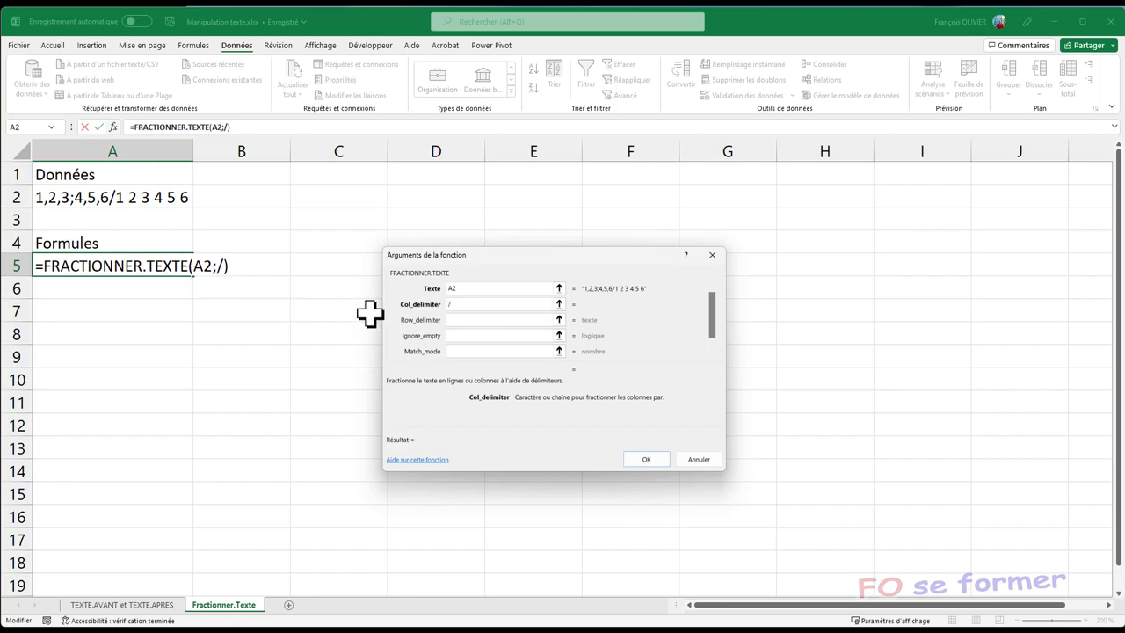
left_click(472, 320)
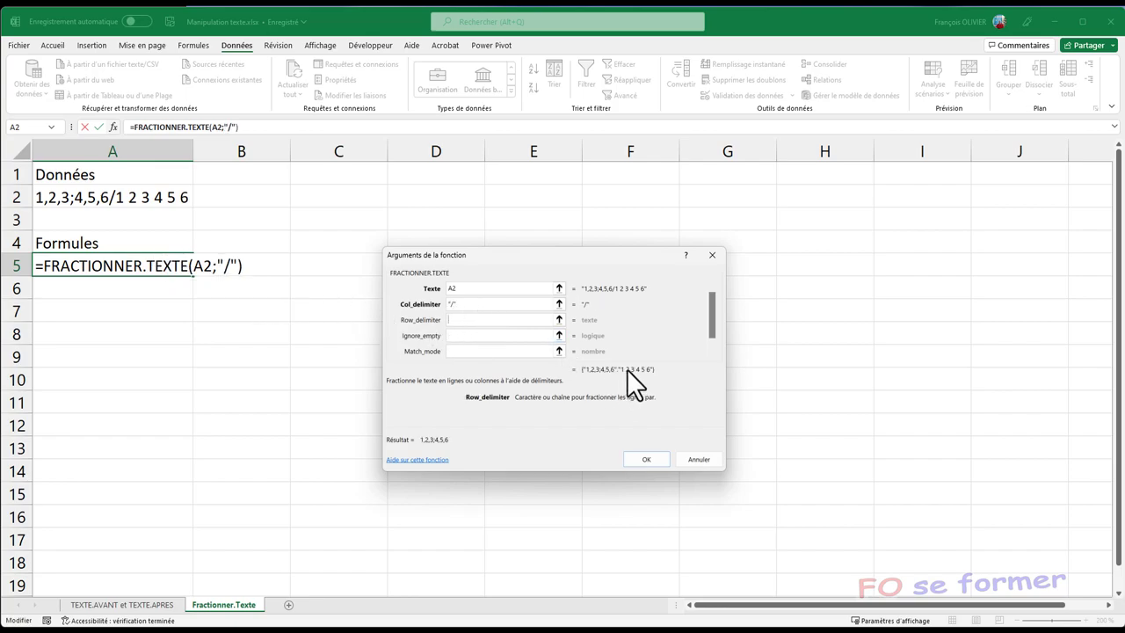
left_click(642, 460)
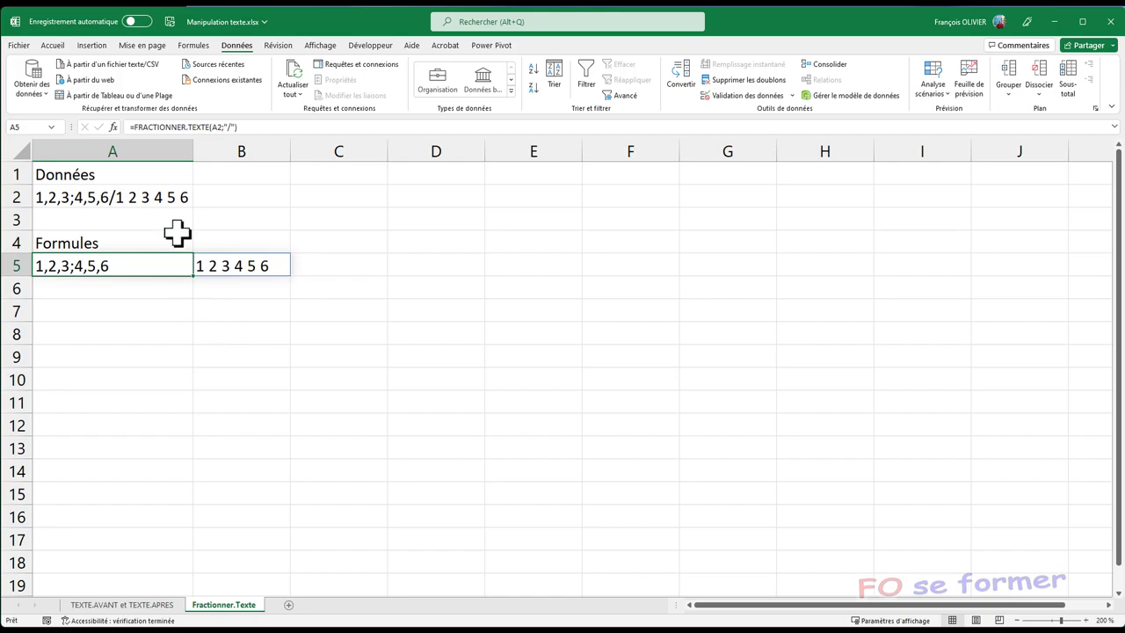
Enter =FRACTIONNER.TEXTE(B5;" ") in A6, spilling 1 through 6 across A6:F6.
left_click(161, 289)
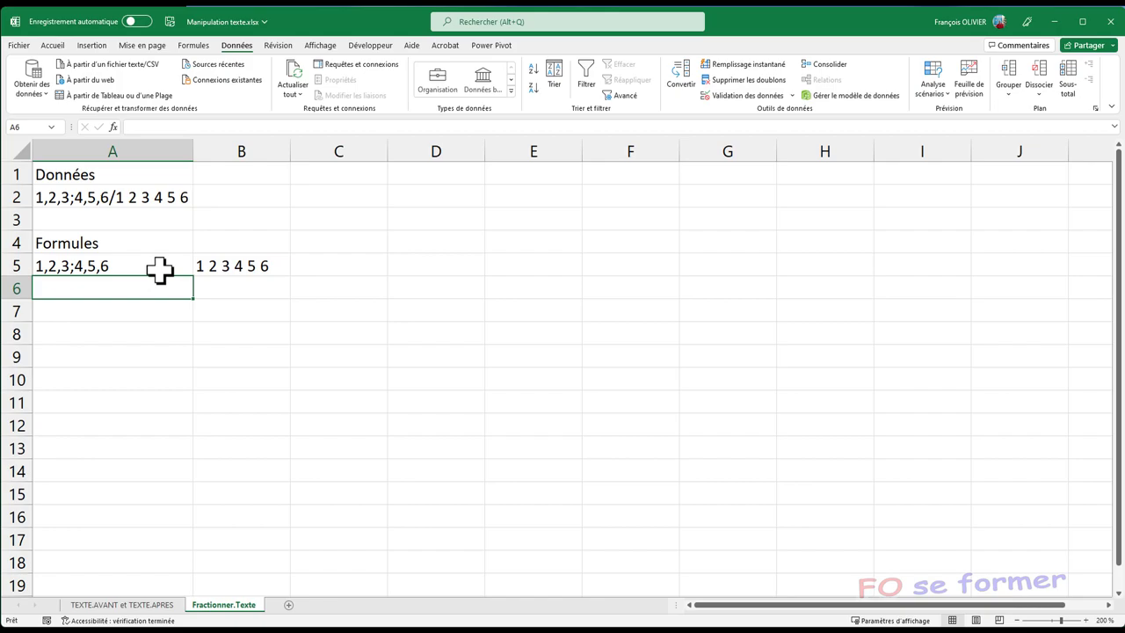
type("=fr")
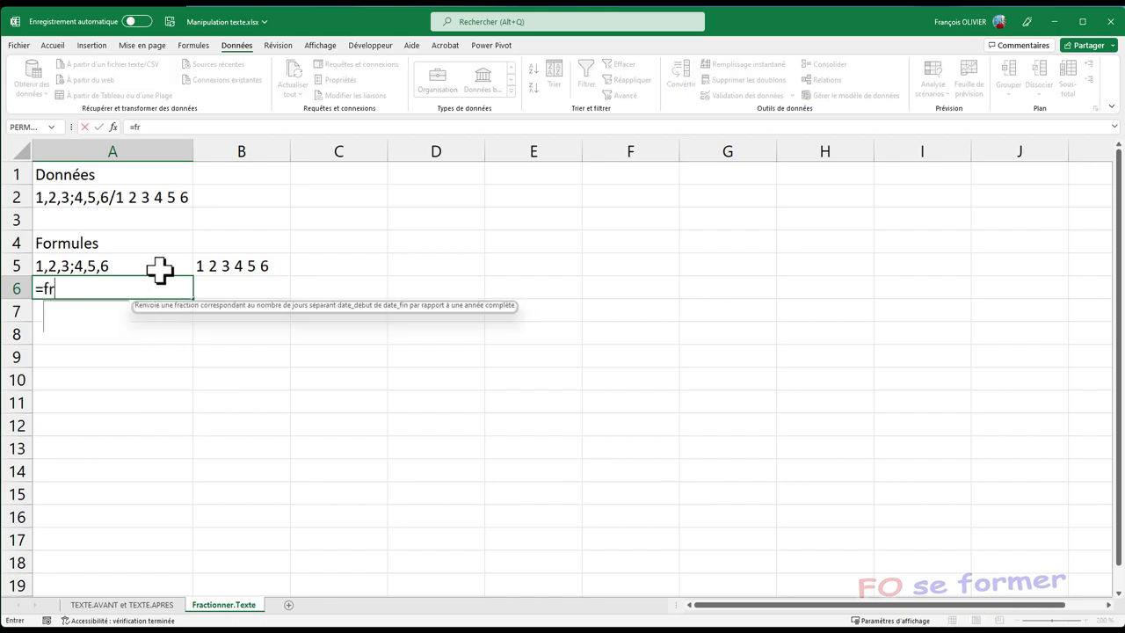
type("acti")
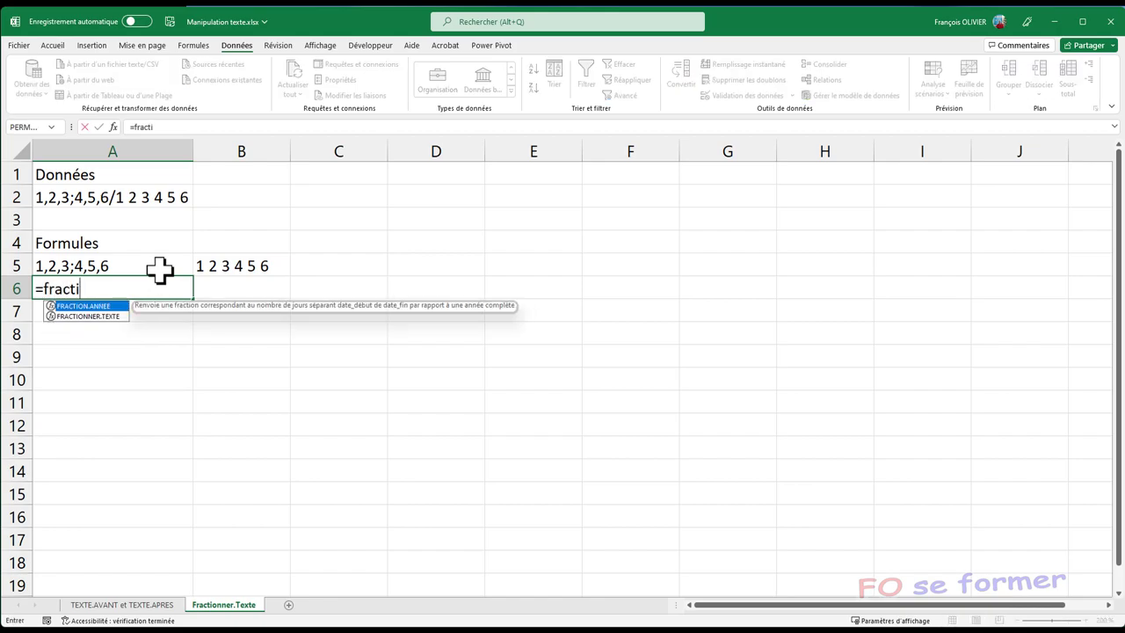
left_click(115, 316)
double_click(115, 315)
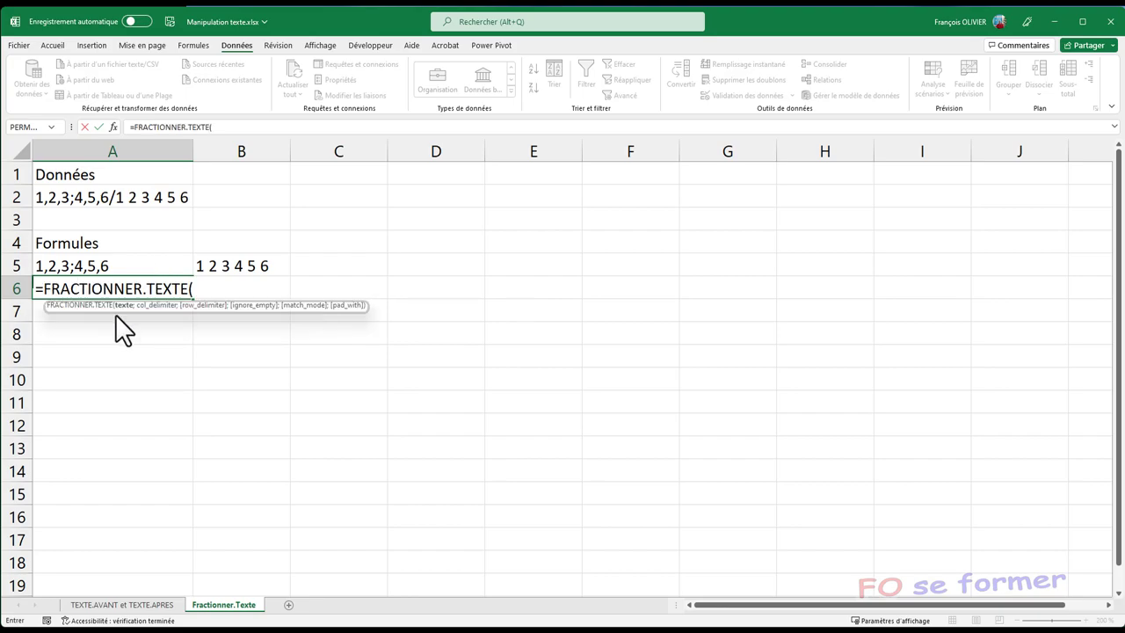
left_click(112, 124)
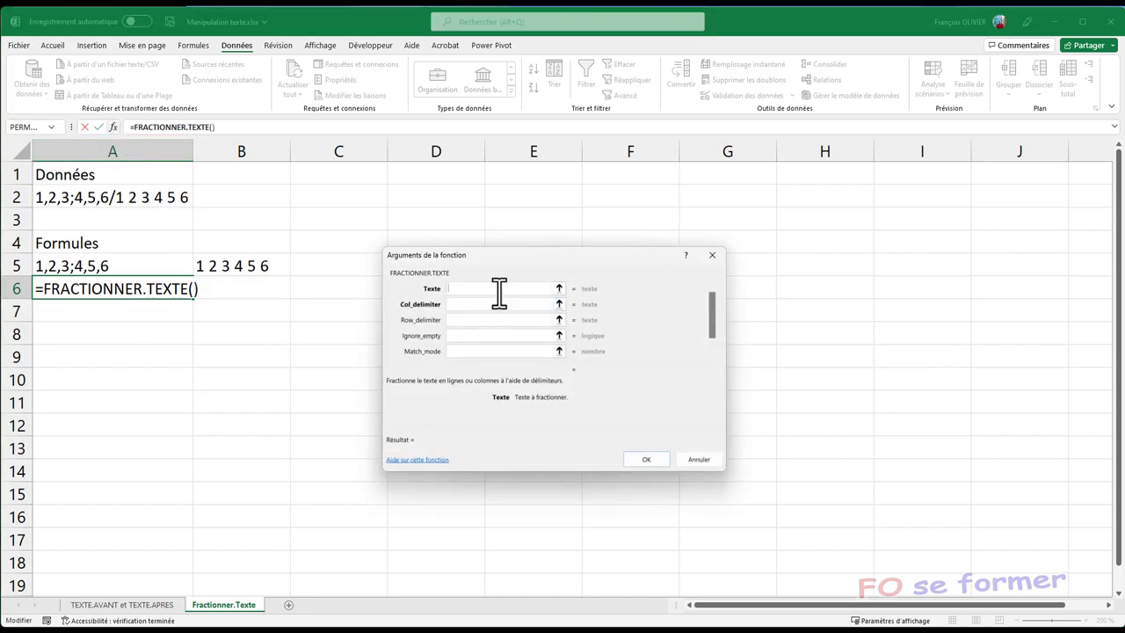
left_click(226, 267)
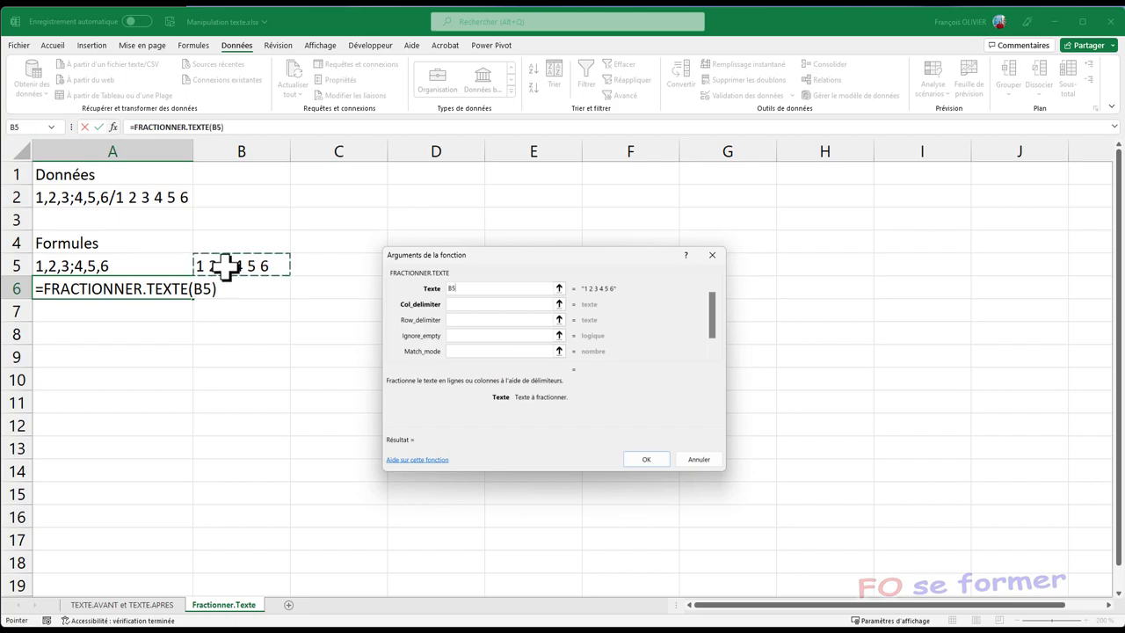
left_click(459, 303)
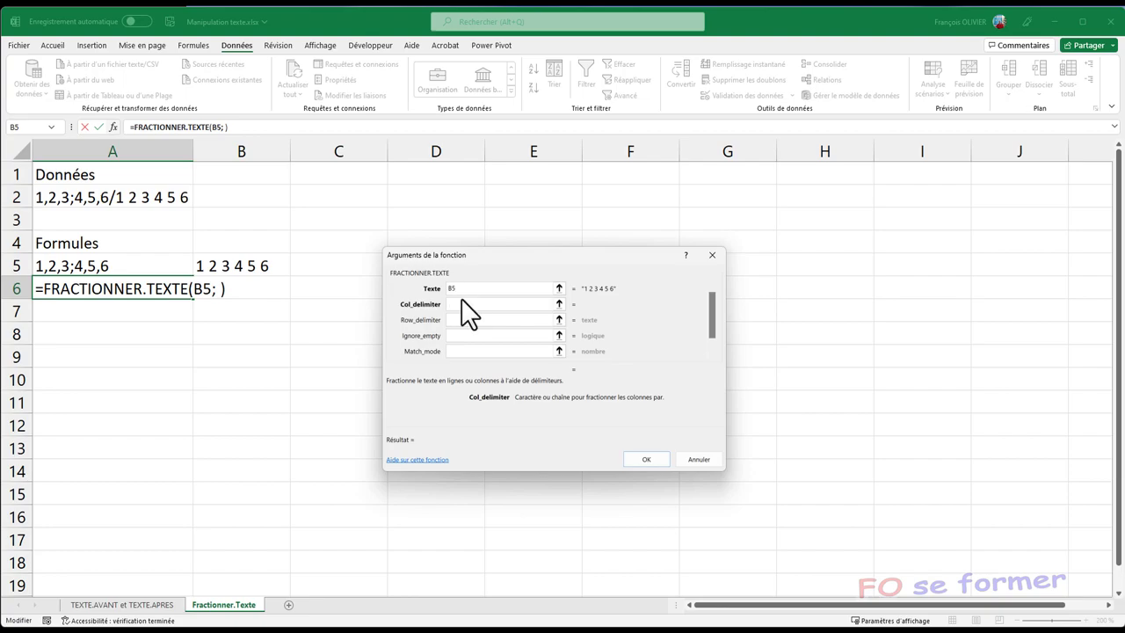
left_click(467, 289)
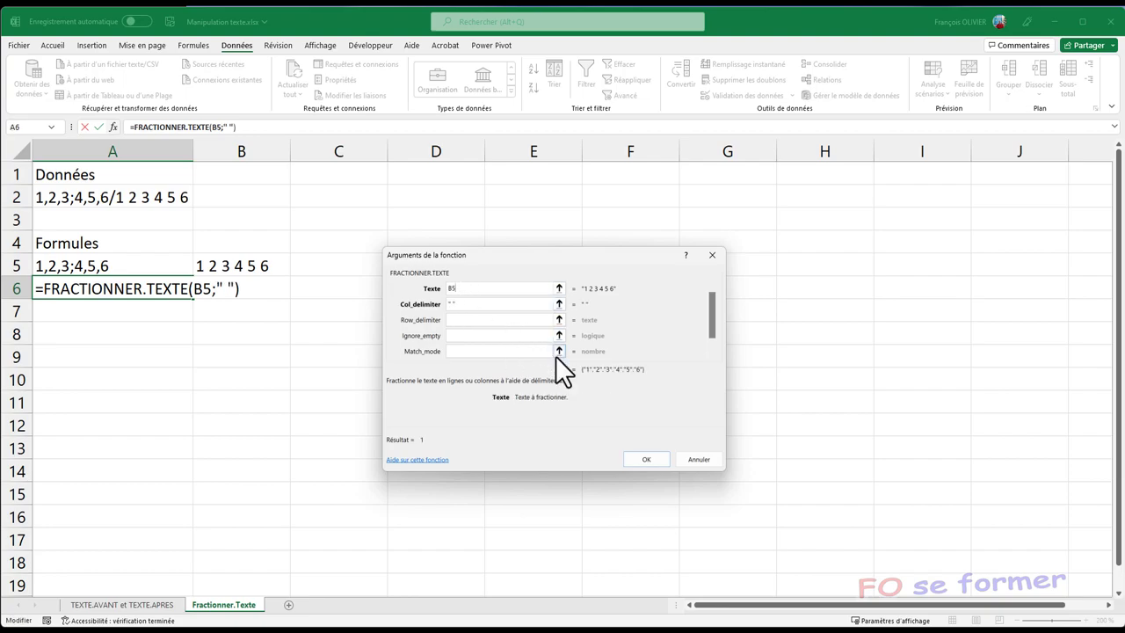
left_click(641, 461)
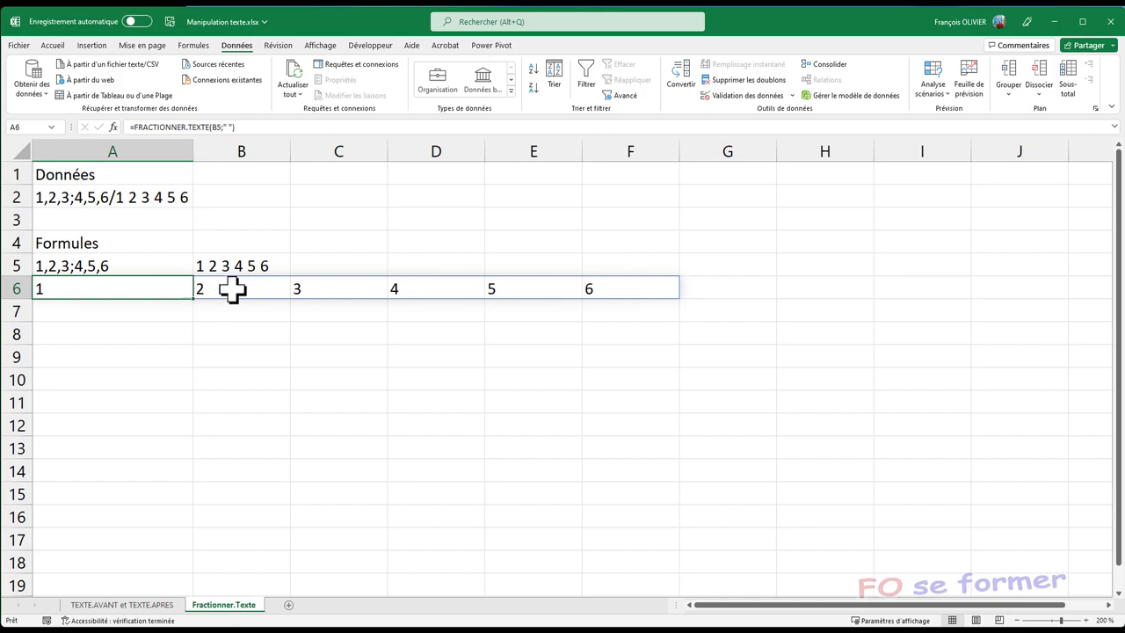
Check the spilled values 1–6 across row 6.
left_click(235, 288)
left_click(321, 287)
left_click(435, 291)
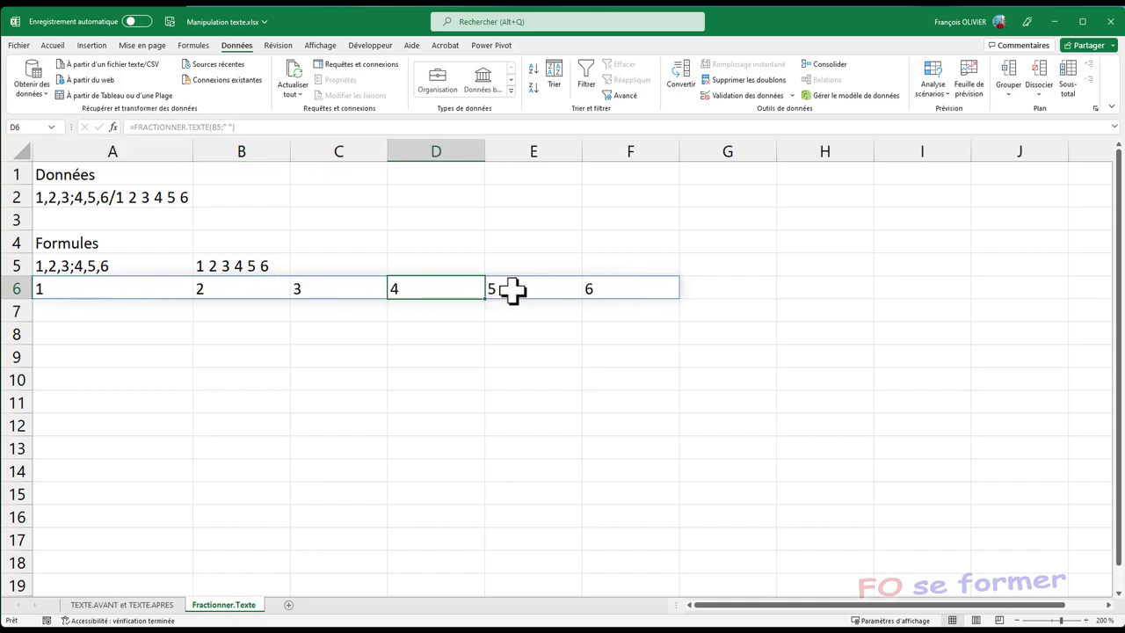
left_click(510, 291)
left_click(620, 283)
Start a FRACTIONNER.TEXTE formula in A7 from the autocomplete list.
left_click(110, 318)
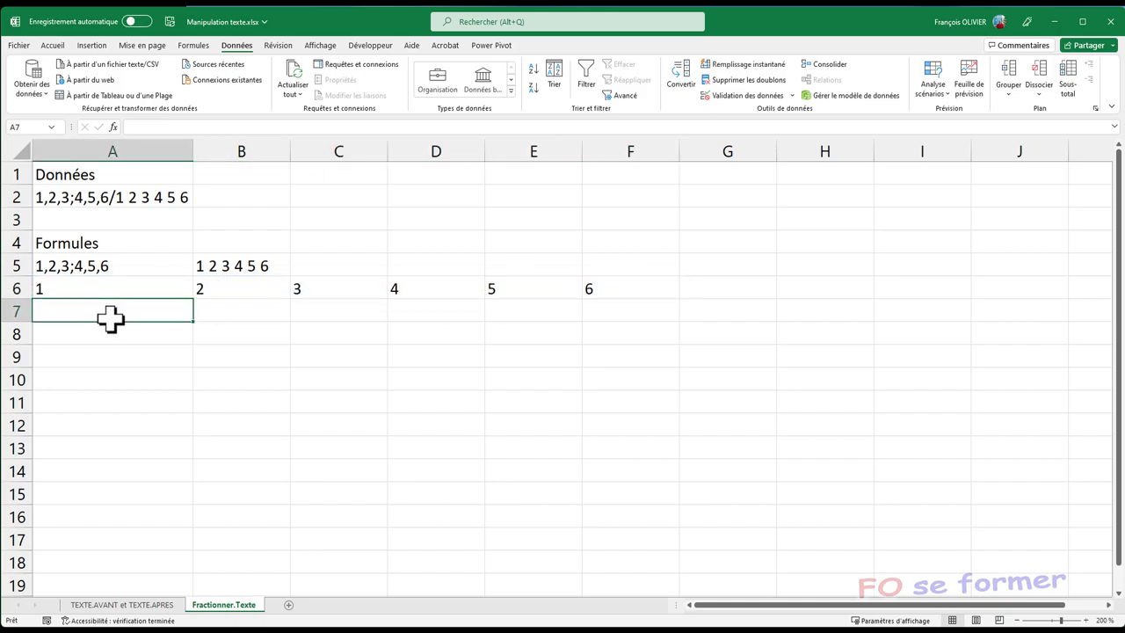
type("=")
type("fra")
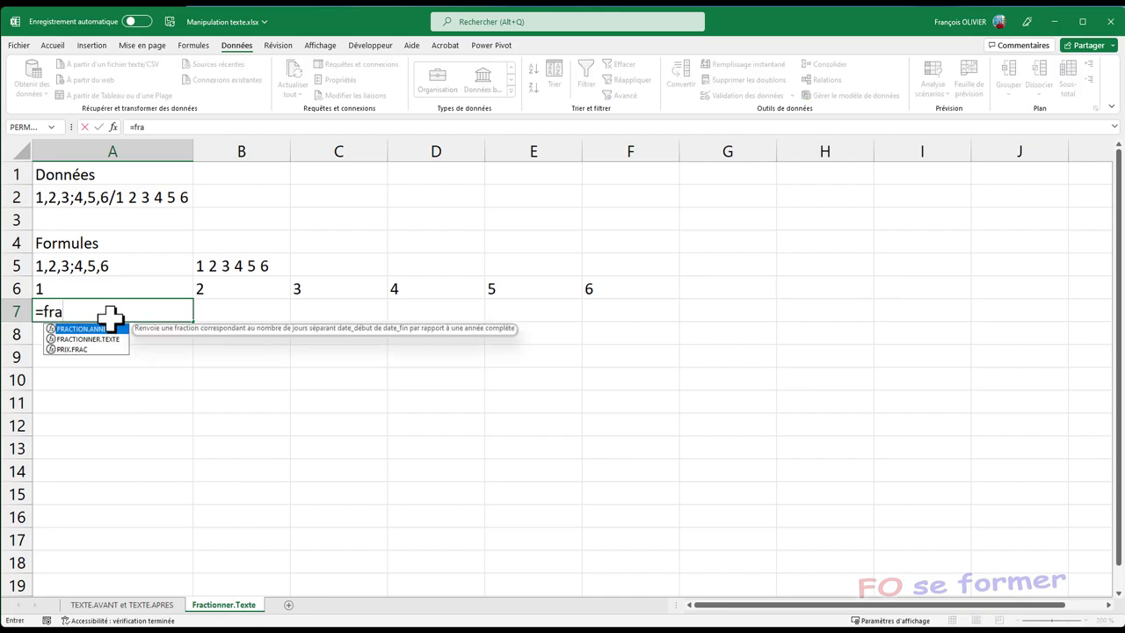
type("cti")
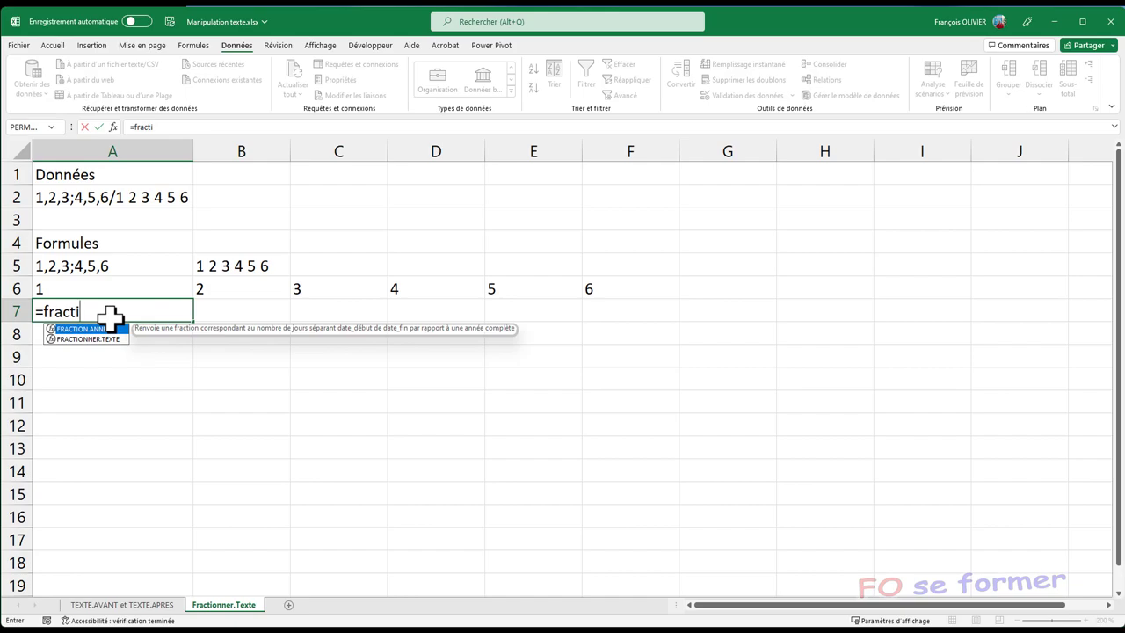
left_click(112, 339)
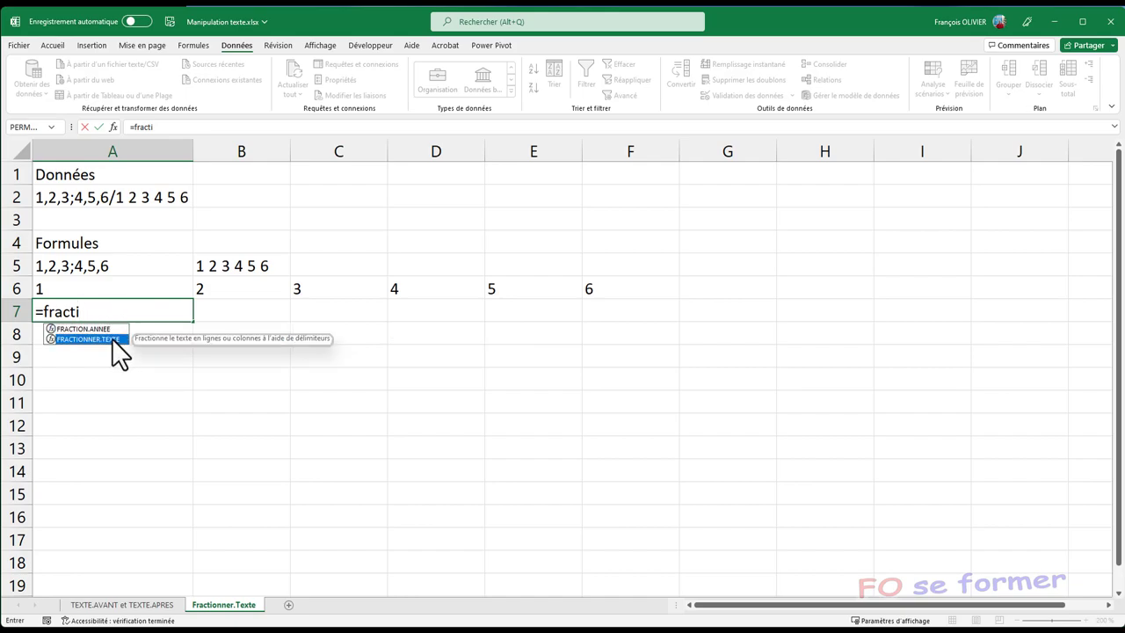
double_click(111, 339)
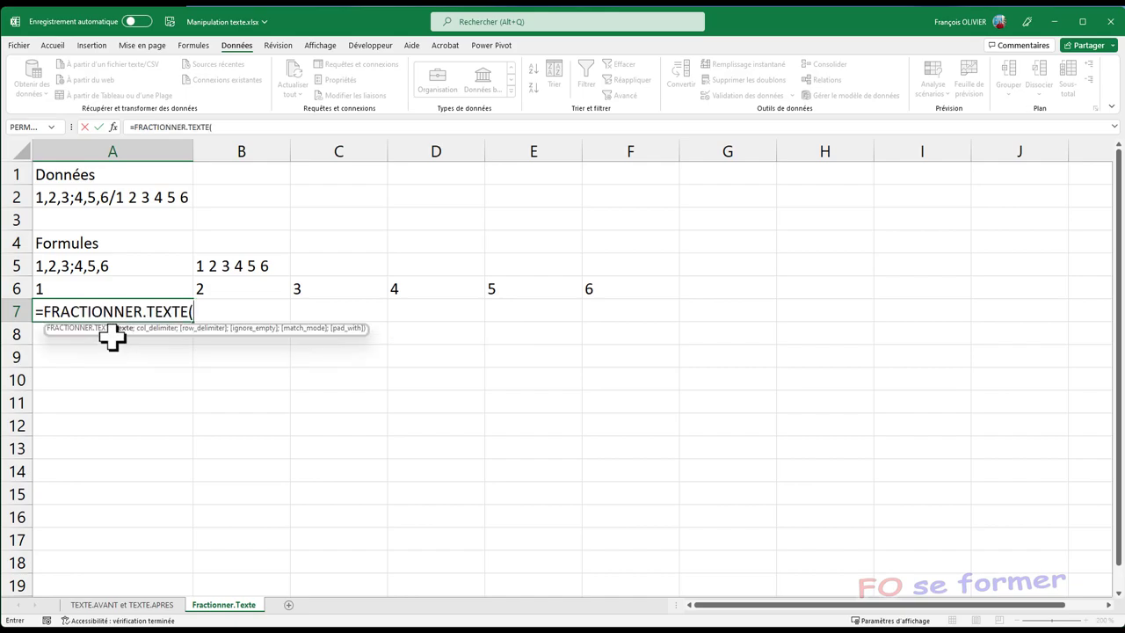
Set A5 as the text and a comma as column delimiter for A7's FRACTIONNER.TEXTE.
left_click(112, 127)
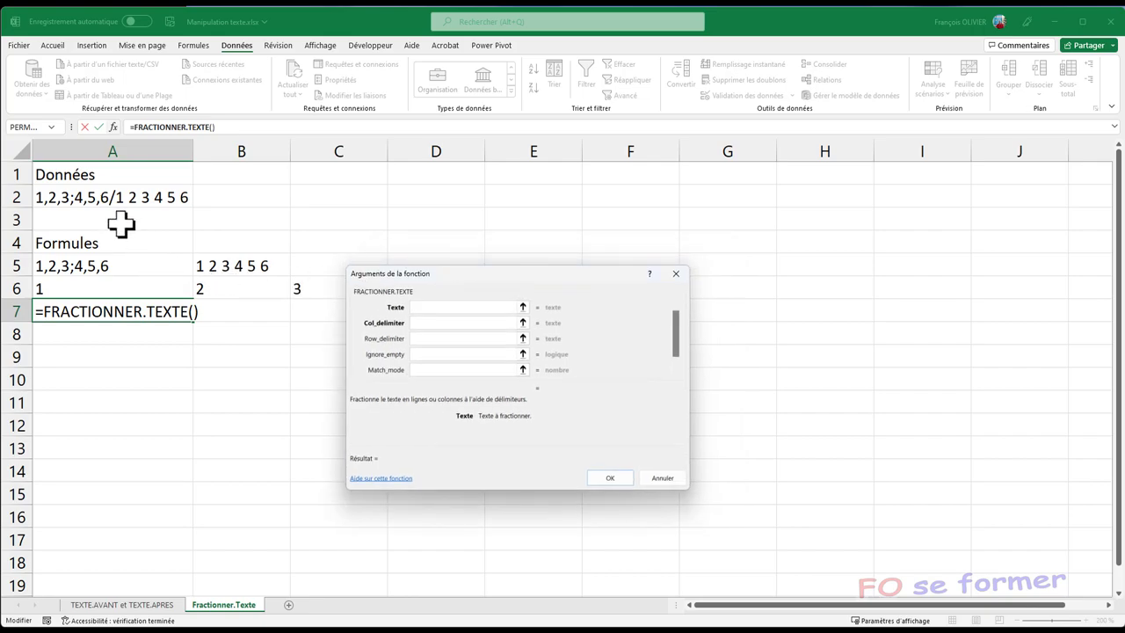
left_click(121, 266)
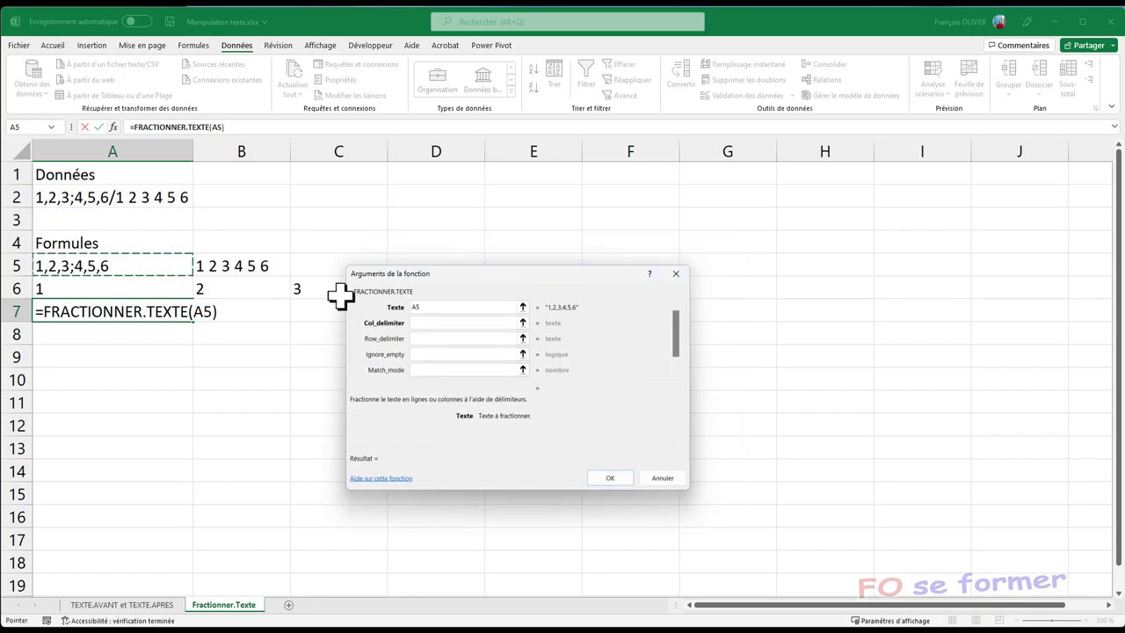
left_click(423, 322)
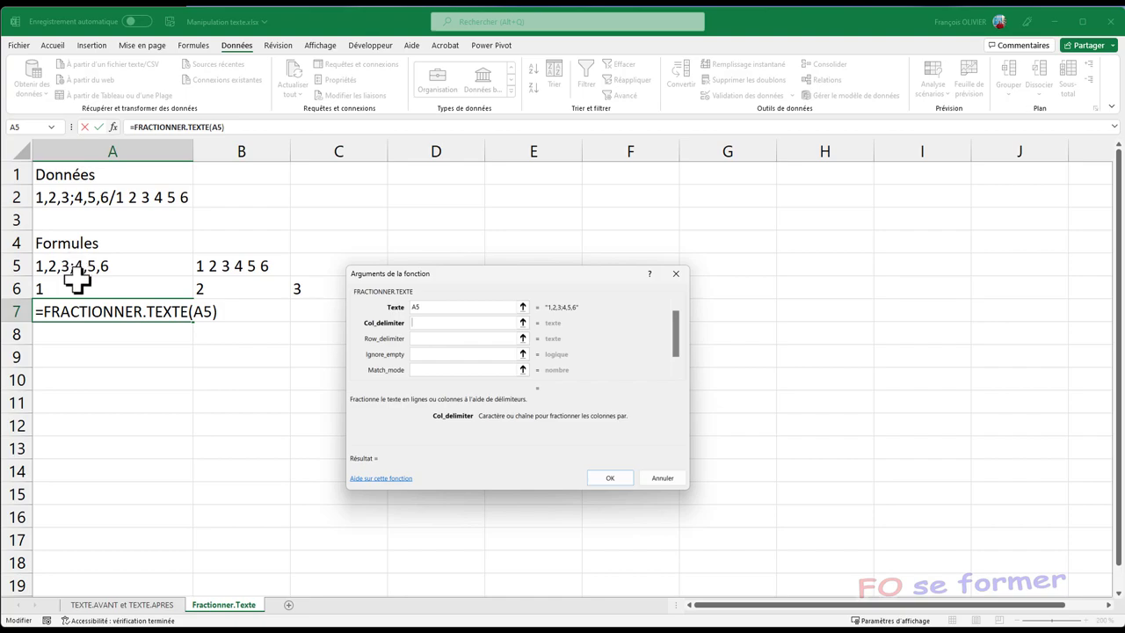
left_click(431, 324)
left_click(426, 339)
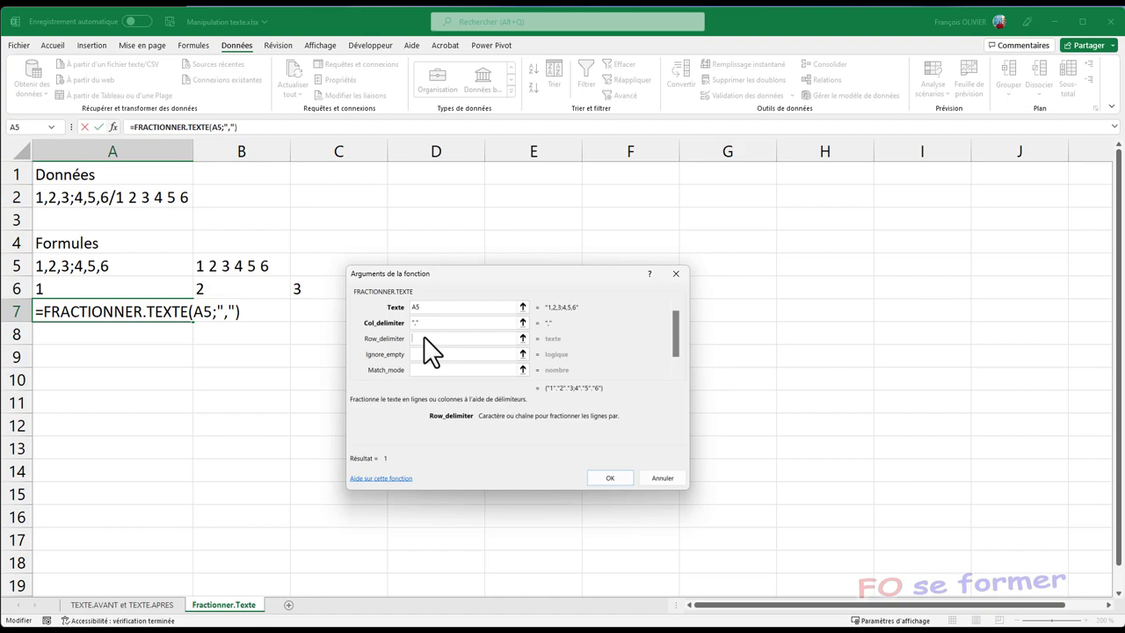
Add ";" as row delimiter and confirm, spilling a 2×3 grid of 1–6 into A7:C8.
type("\"")
left_click(427, 354)
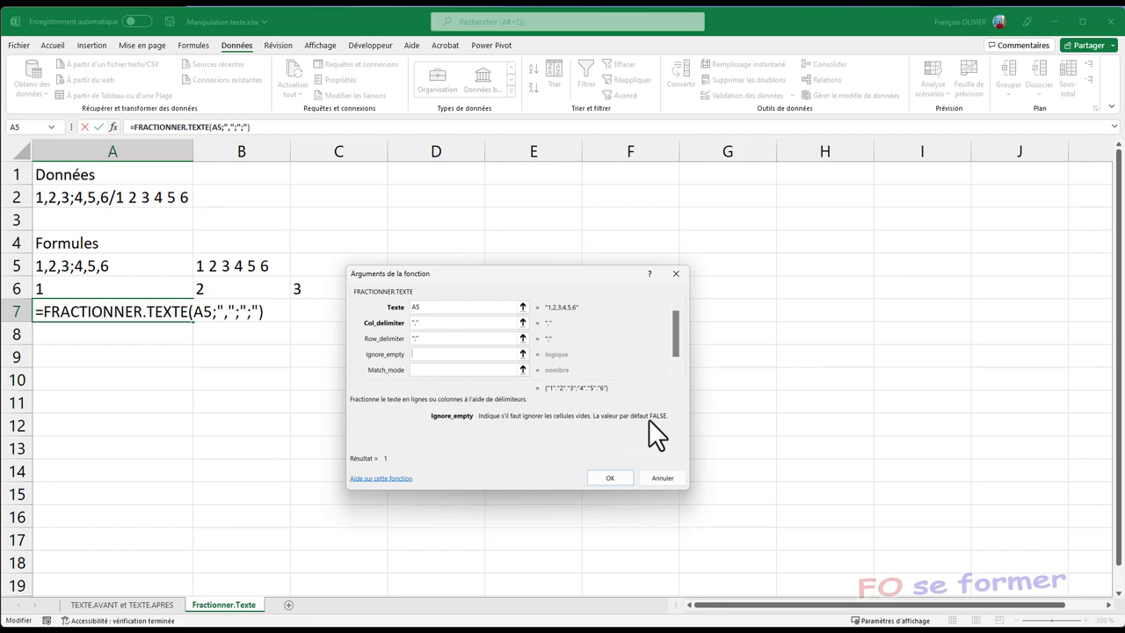
left_click(439, 370)
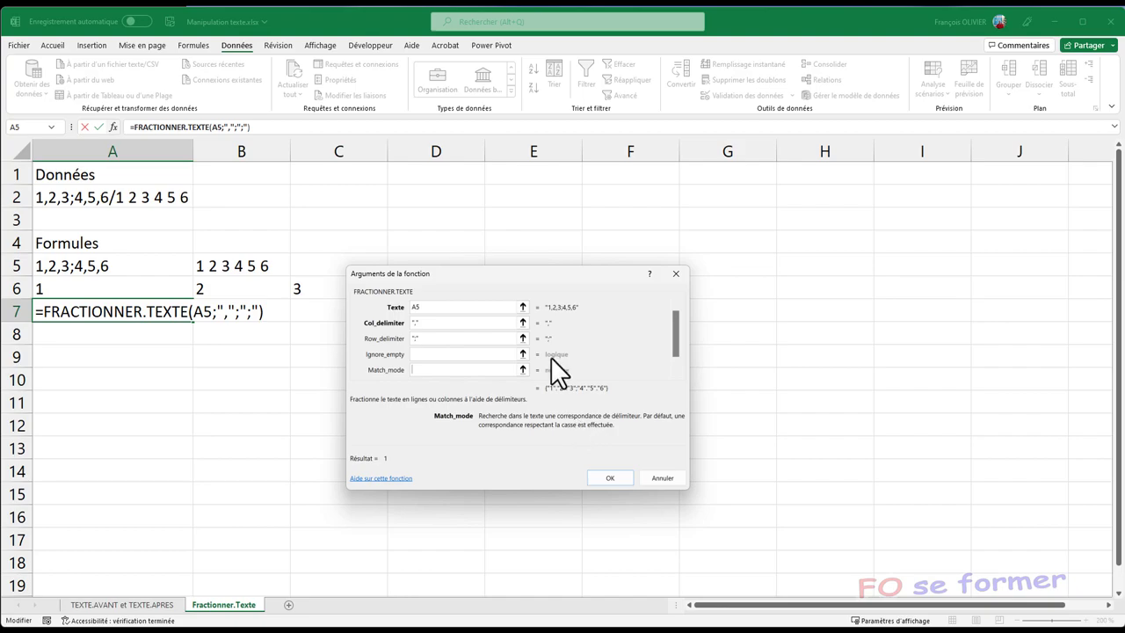
left_click(425, 323)
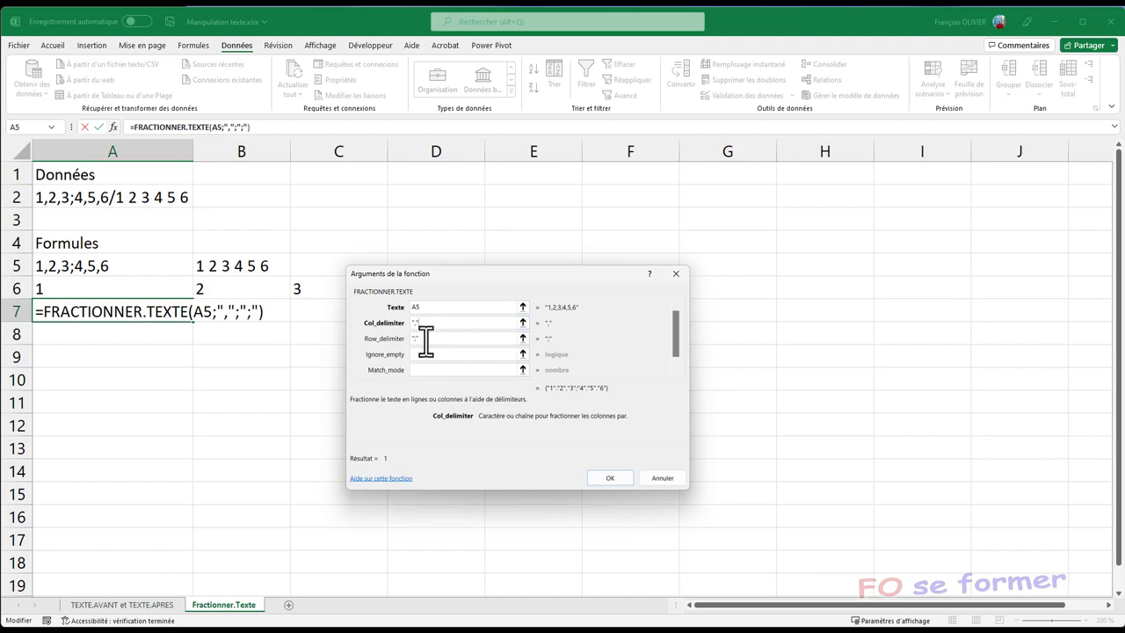
left_click(422, 339)
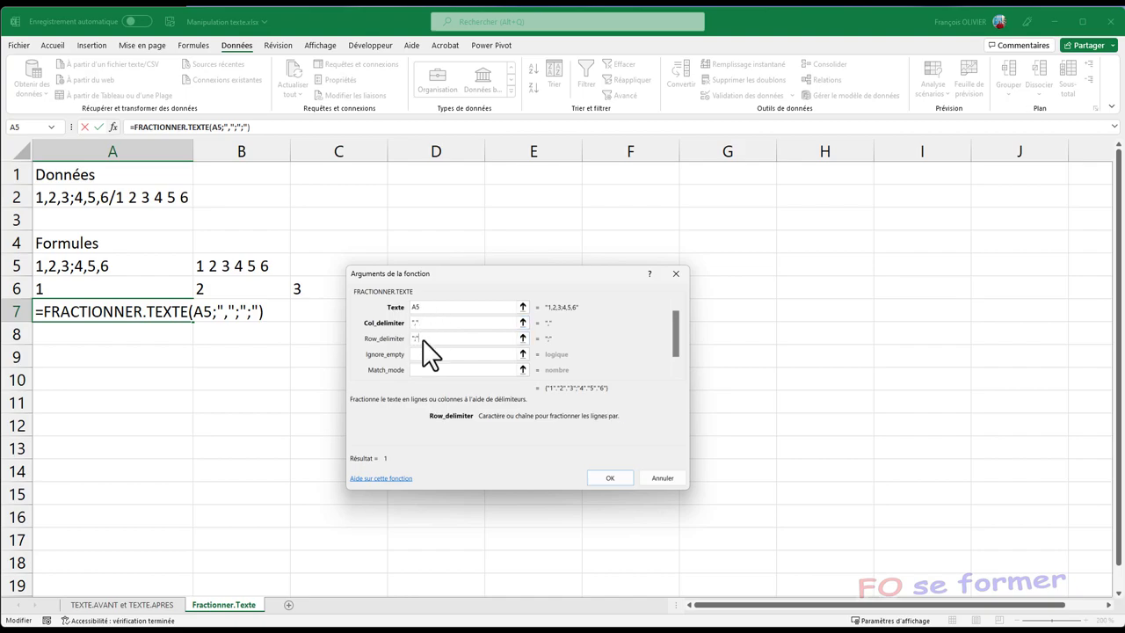
left_click(604, 478)
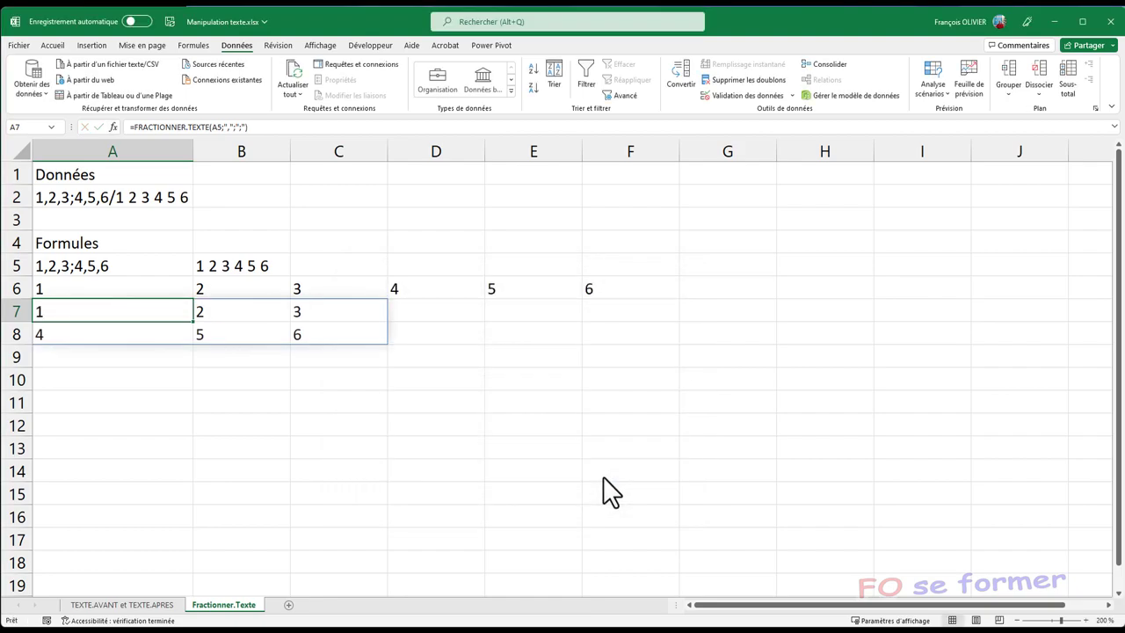
Reselect A7 and reopen its Function Arguments to review the "," and ";" delimiters.
left_click(118, 422)
left_click(95, 312)
left_click(114, 126)
left_click_drag(488, 286, 532, 350)
left_click(489, 393)
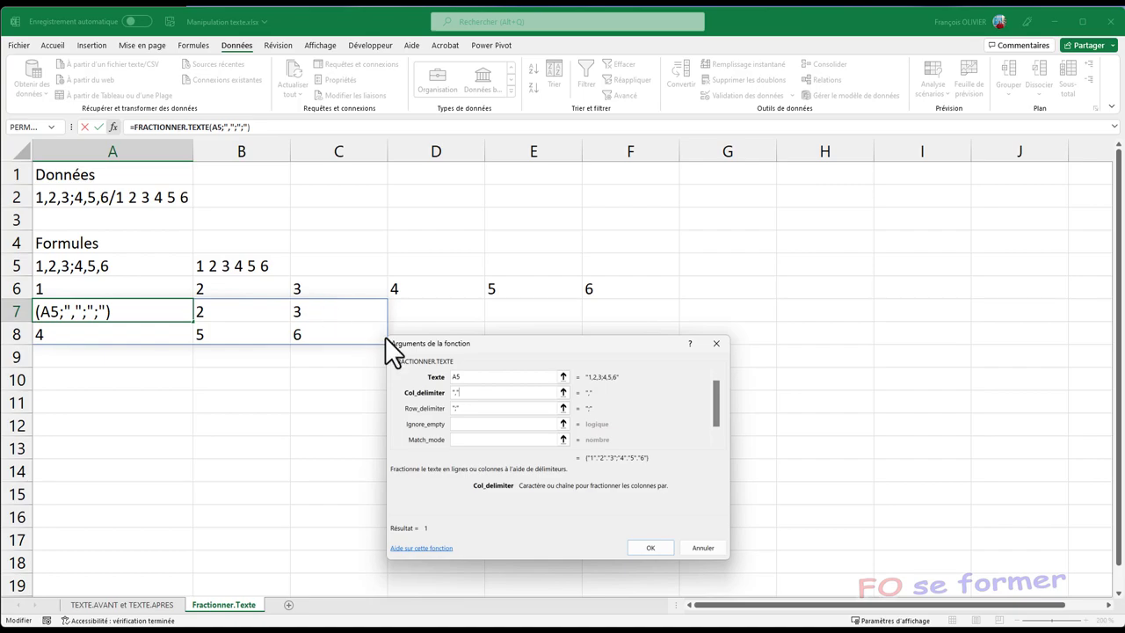
Review the row delimiter and close Function Arguments, leaving A7's formula unchanged.
left_click(464, 409)
left_click(651, 548)
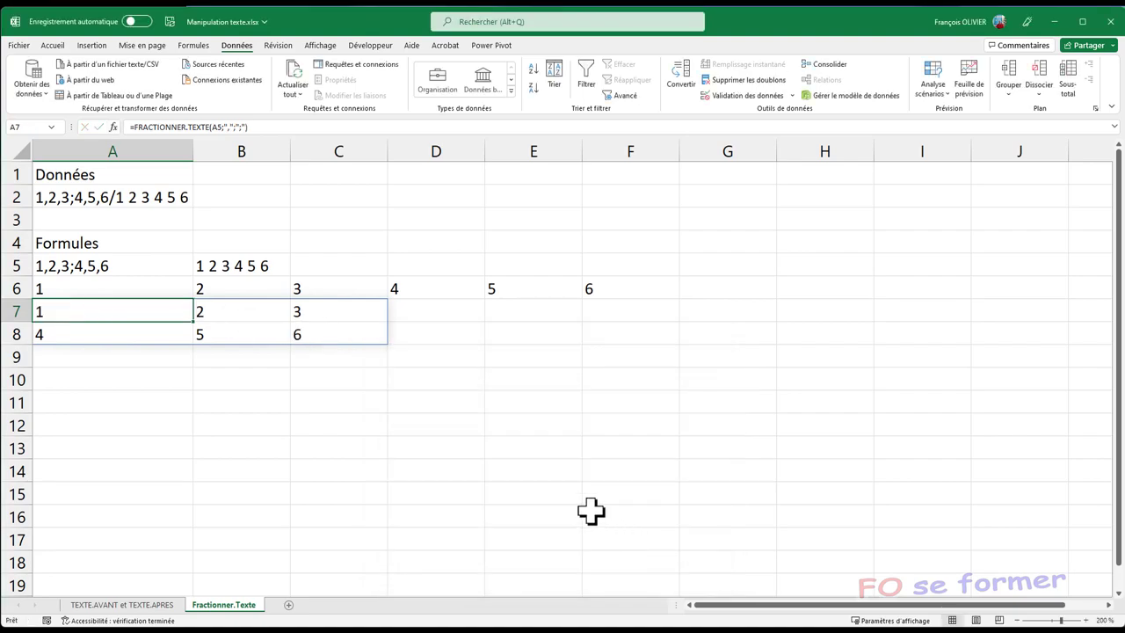
Turn on Afficher les formules in the Formules tab to show the A5:A7 formulas.
left_click(186, 46)
left_click(692, 68)
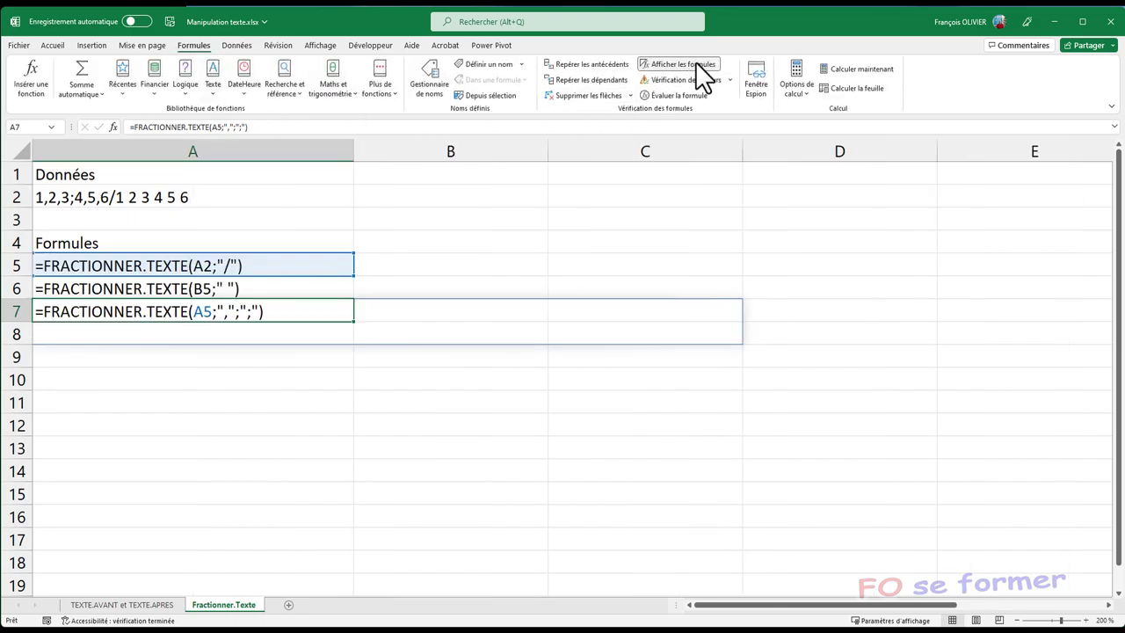
left_click(83, 429)
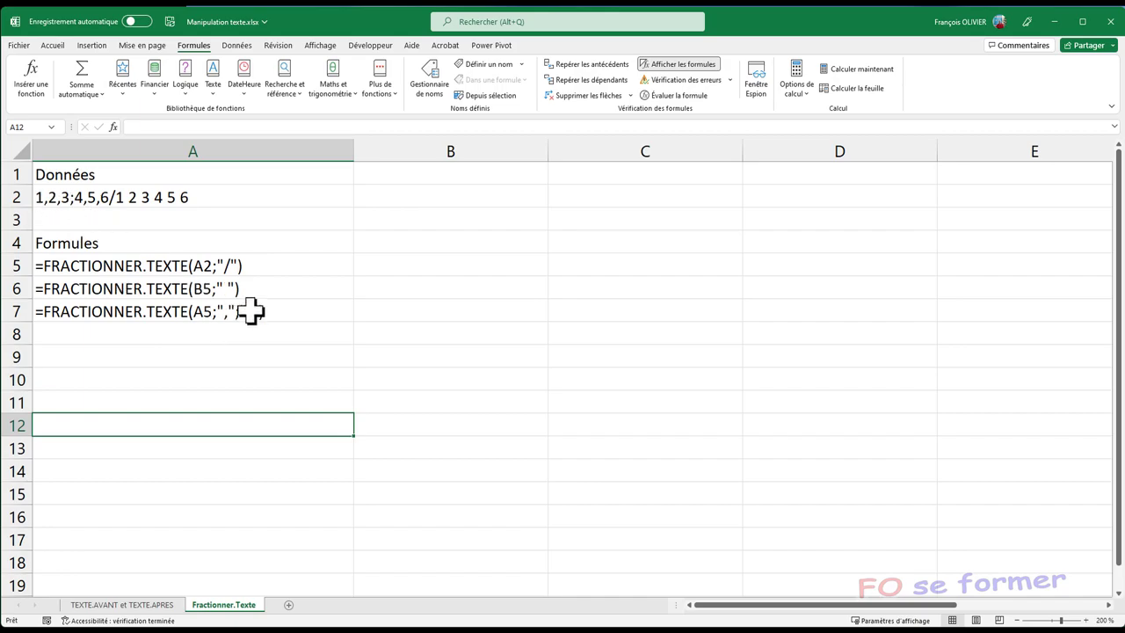
Turn Afficher les formules off so the spilled results reappear.
left_click(679, 65)
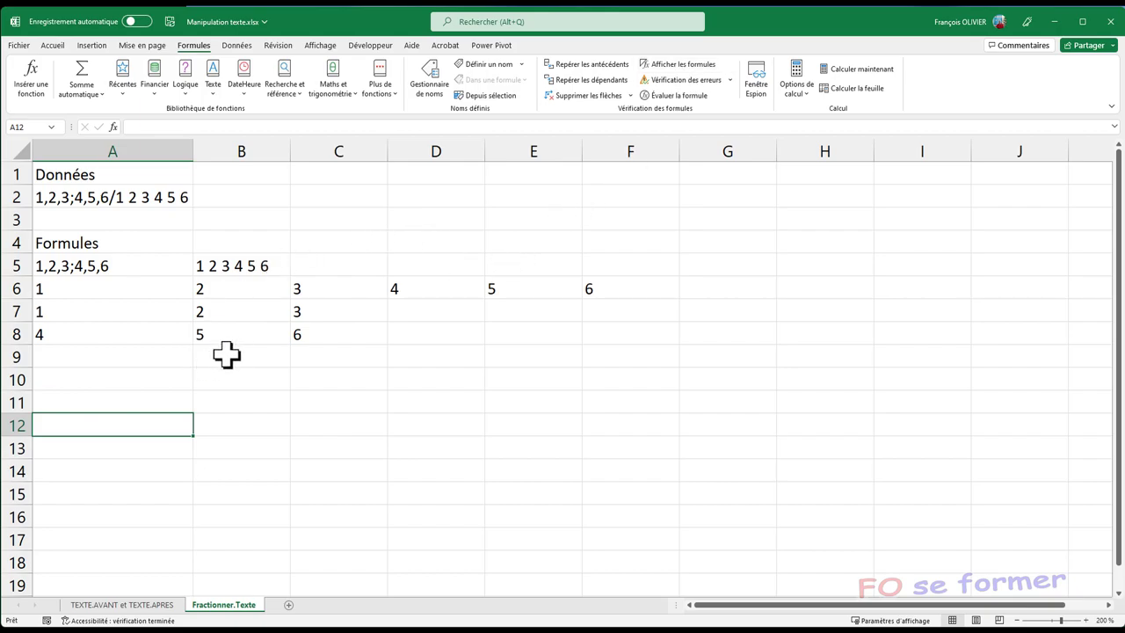